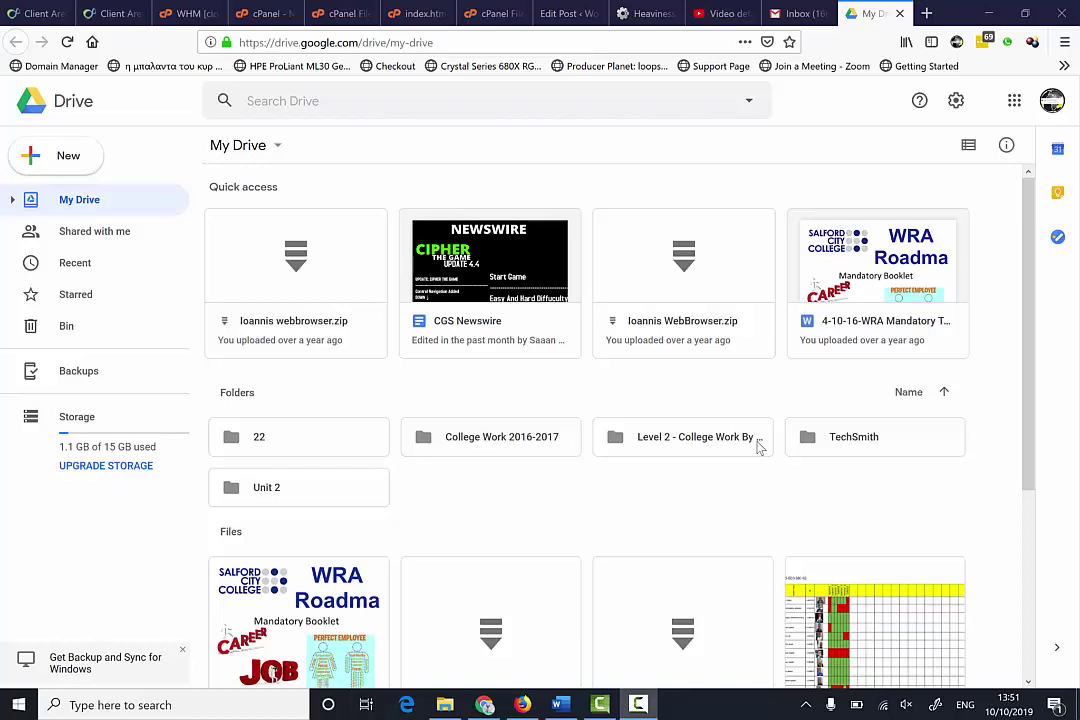
Create a new blank Google Form from My Drive's New menu under More > Google Forms.
left_click(280, 146)
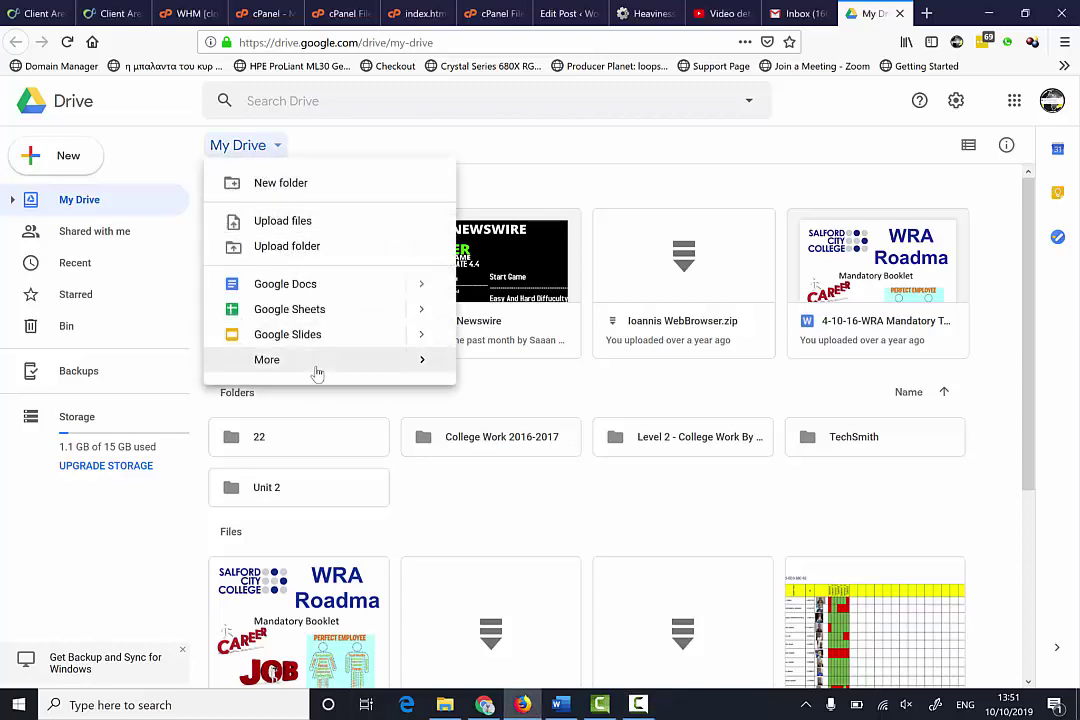
mouse_move(317, 373)
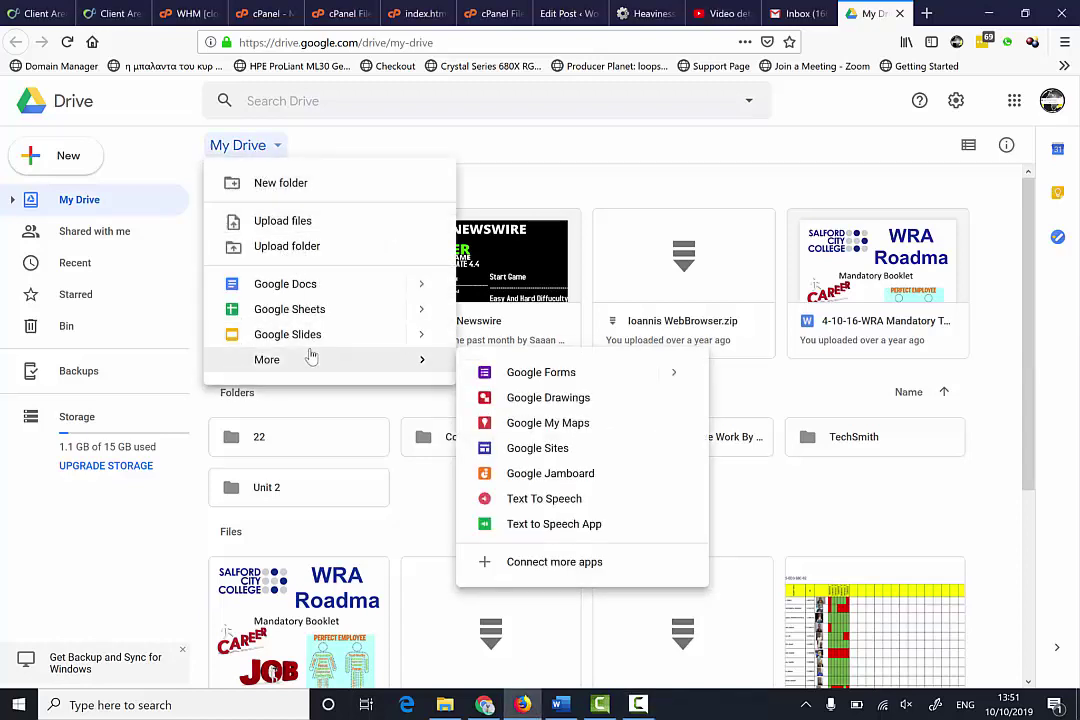
left_click(1014, 100)
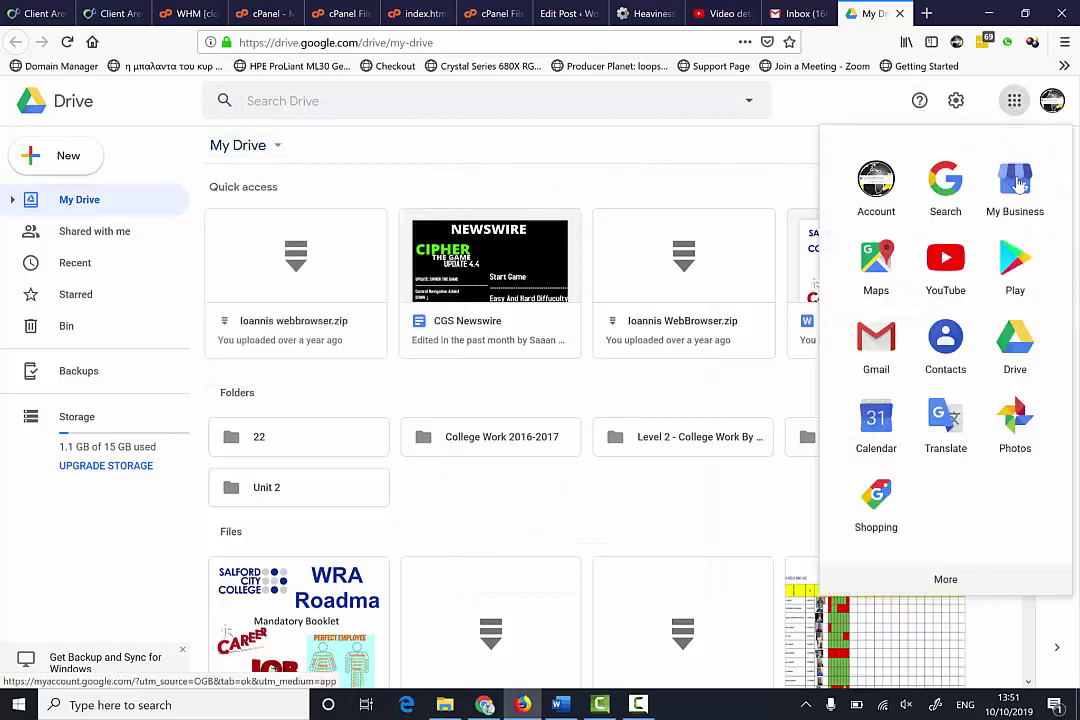
left_click(1018, 345)
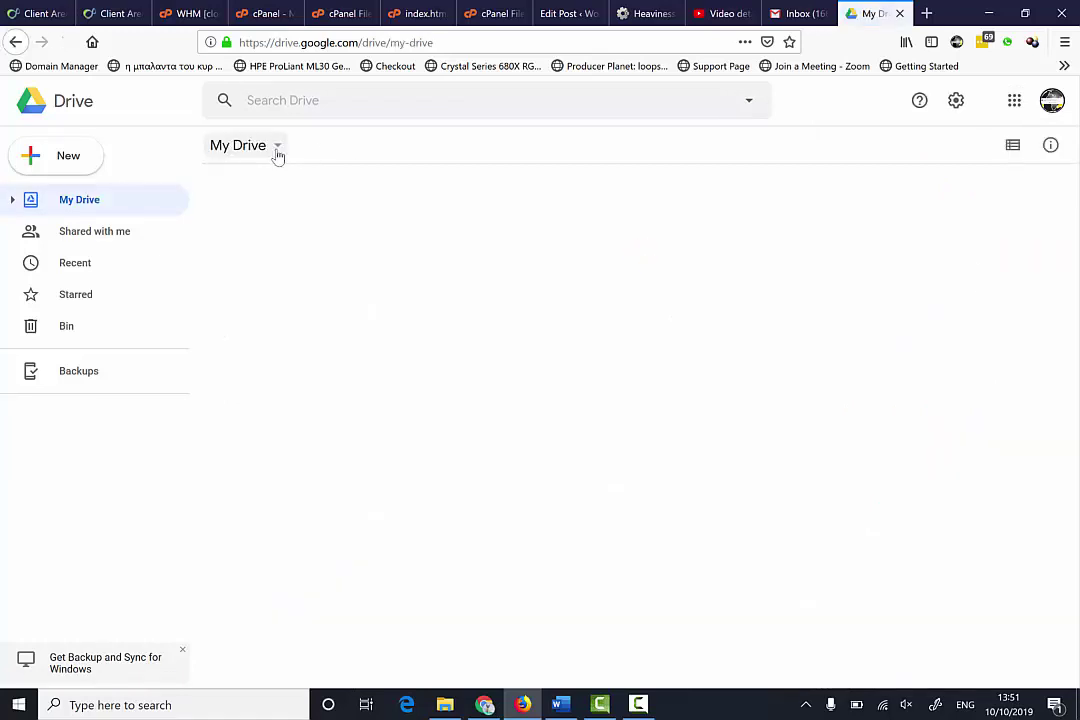
left_click(277, 150)
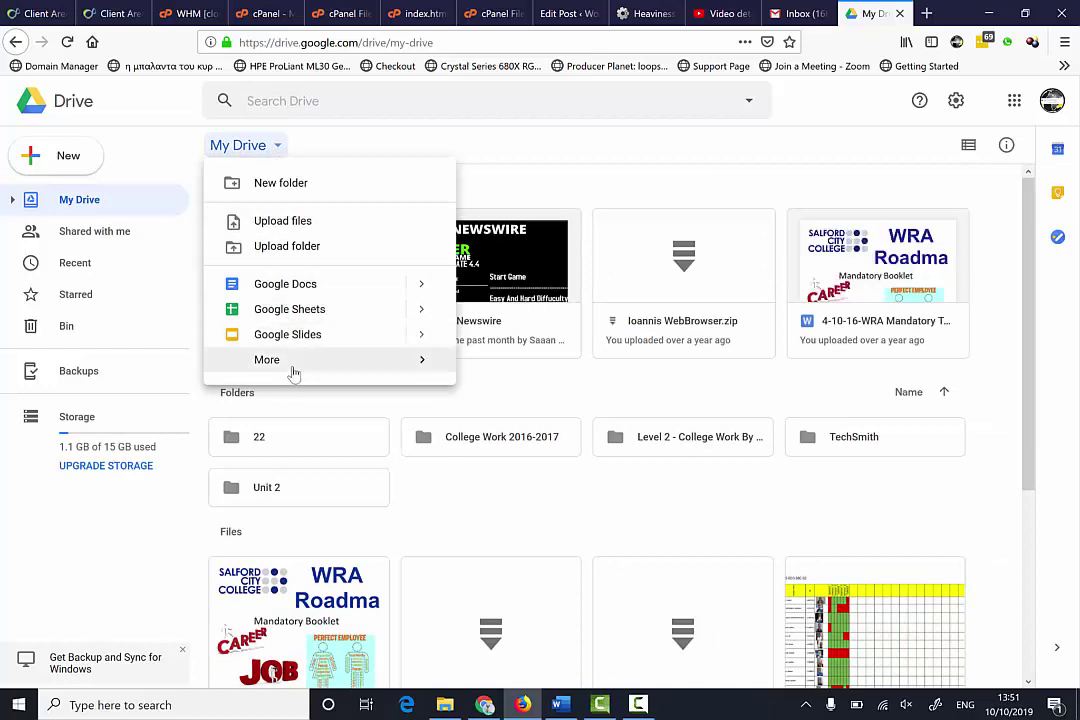
mouse_move(443, 372)
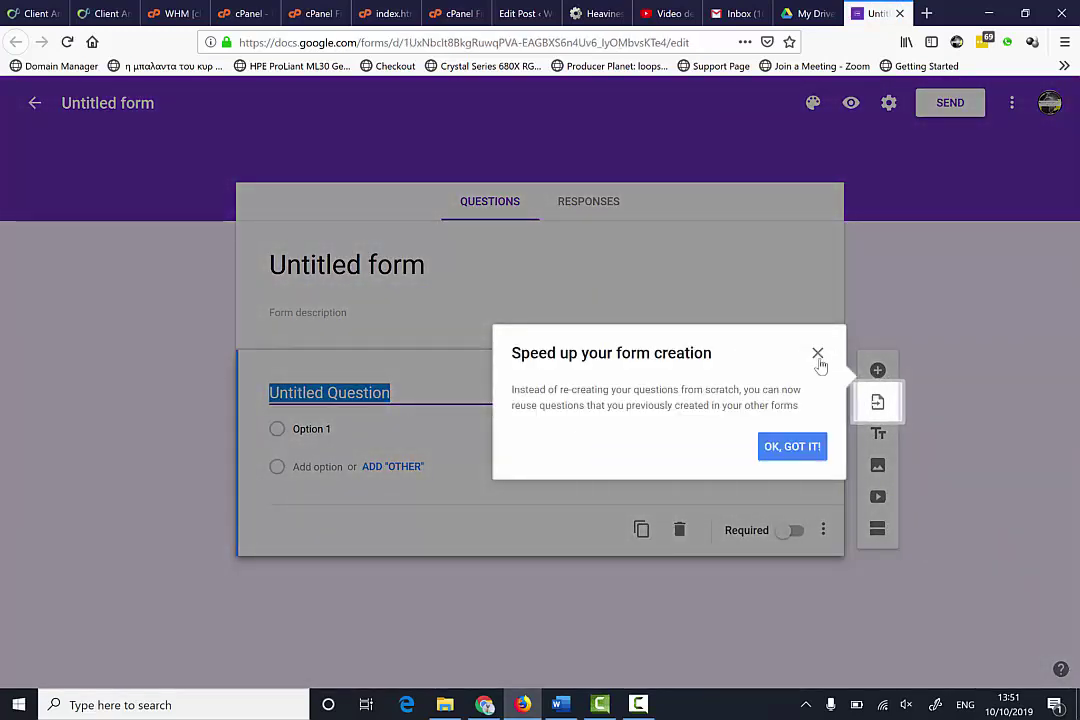
Dismiss the reuse-questions tip and retitle the form 'What do you think about my Date-Picker Video'.
left_click(818, 356)
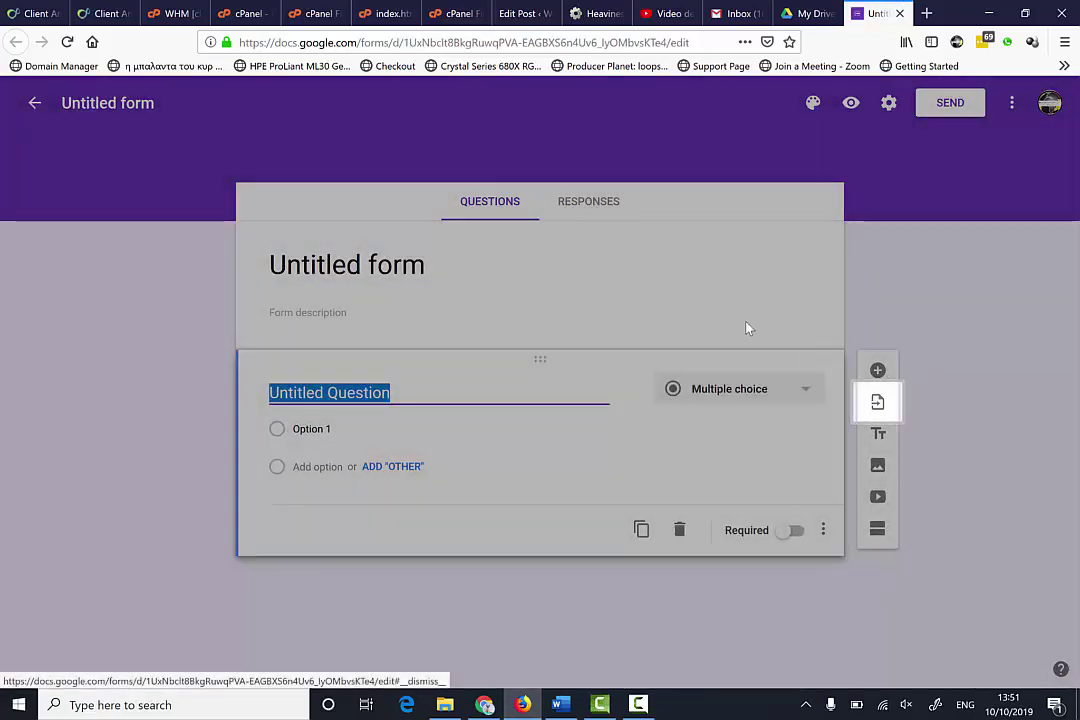
left_click(366, 272)
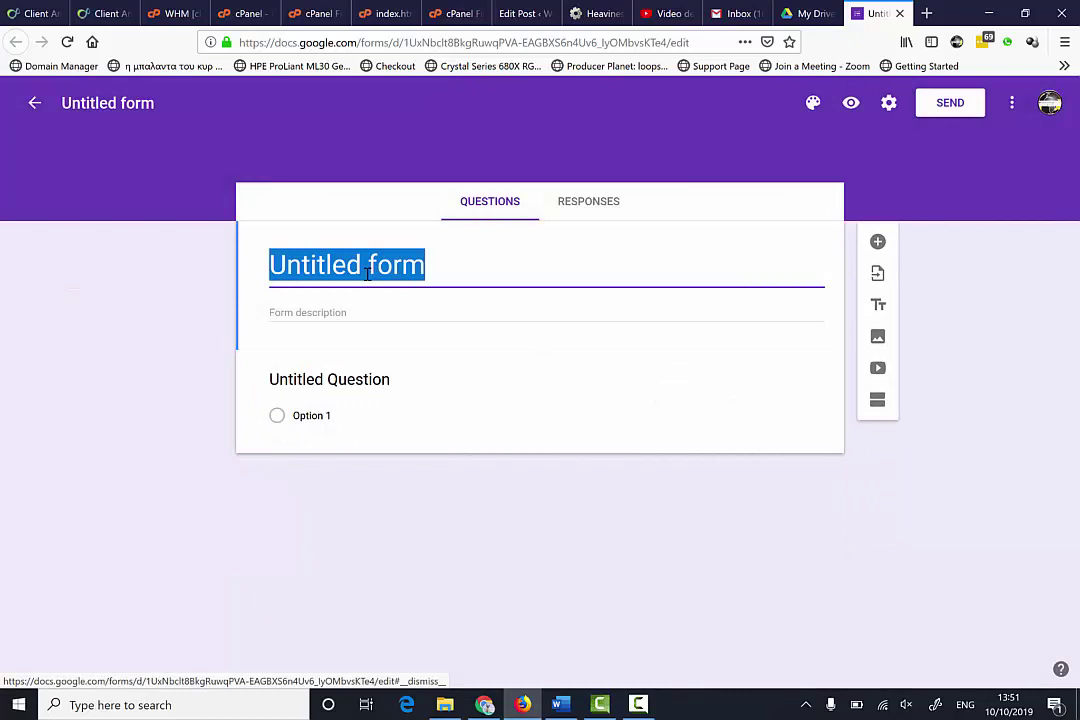
type("Wheat")
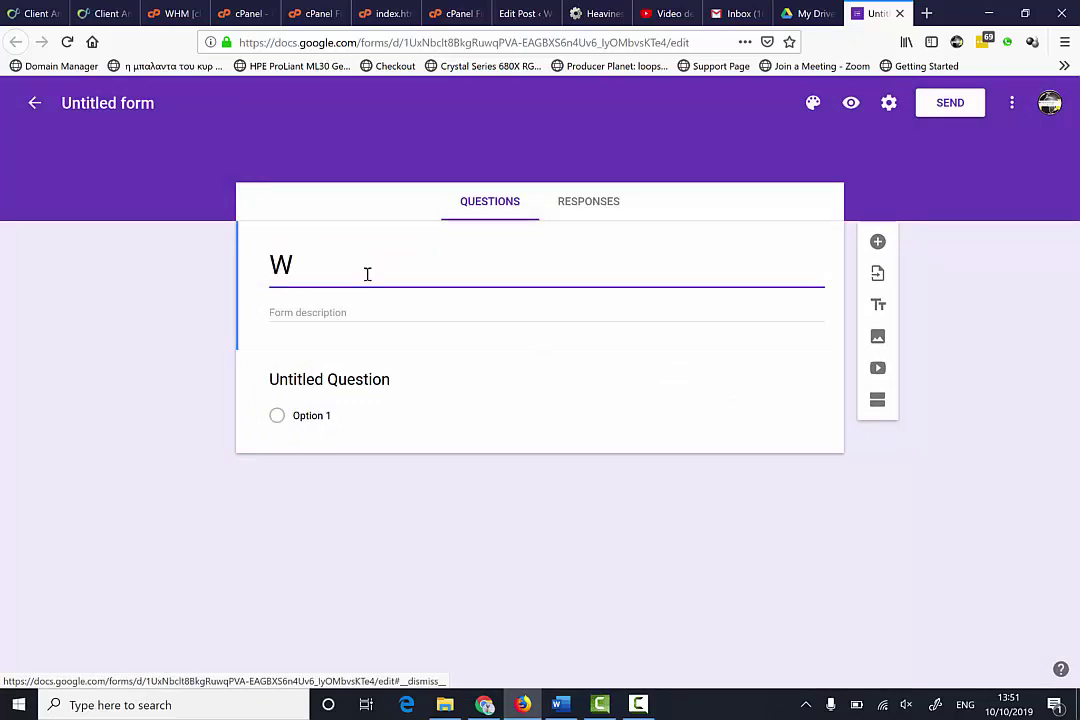
key("BackSpace")
key("BackSpace")
key("BackSpace")
type("at do you thinn")
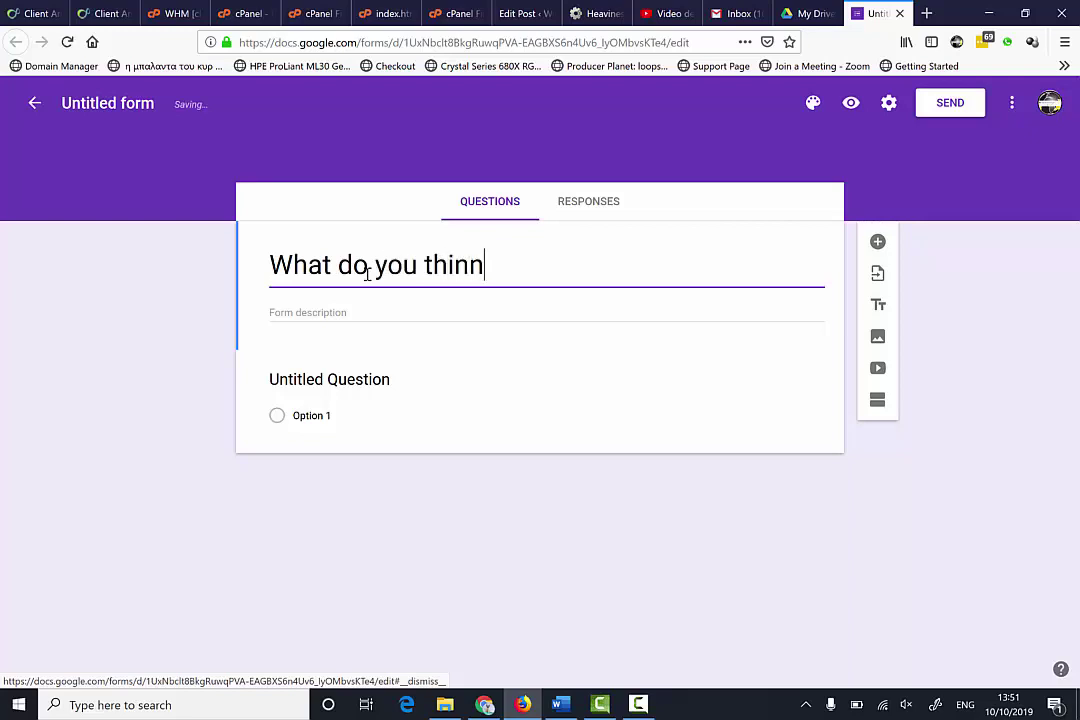
key("BackSpace")
type("k abou t")
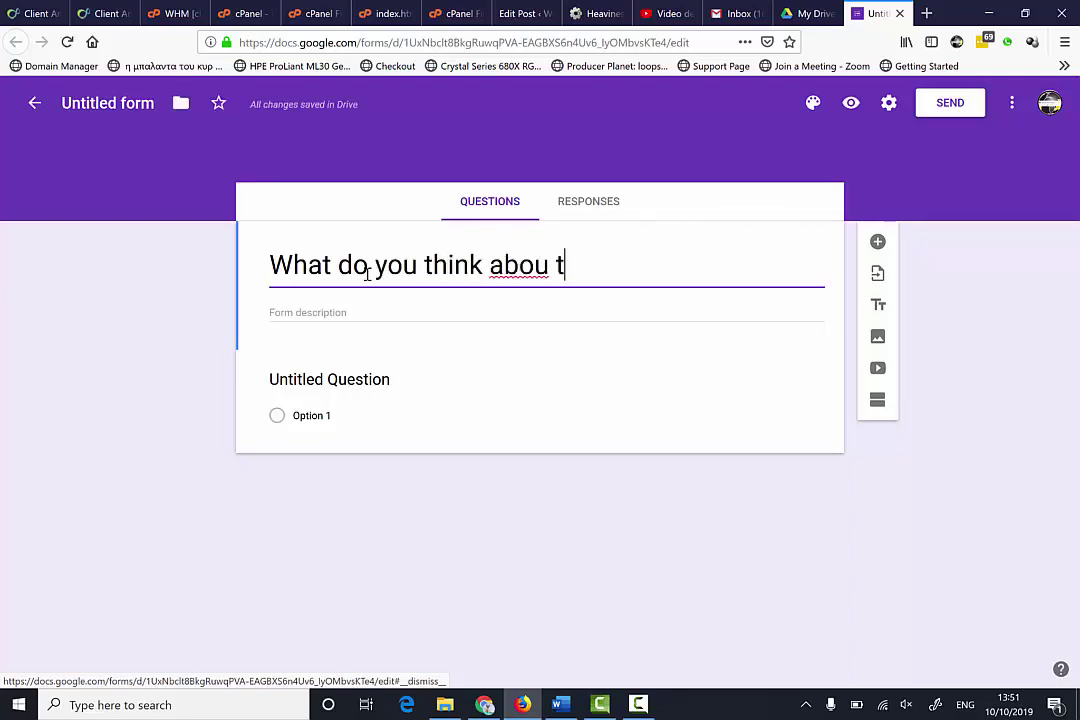
key("BackSpace")
key("BackSpace")
type("t my DAt")
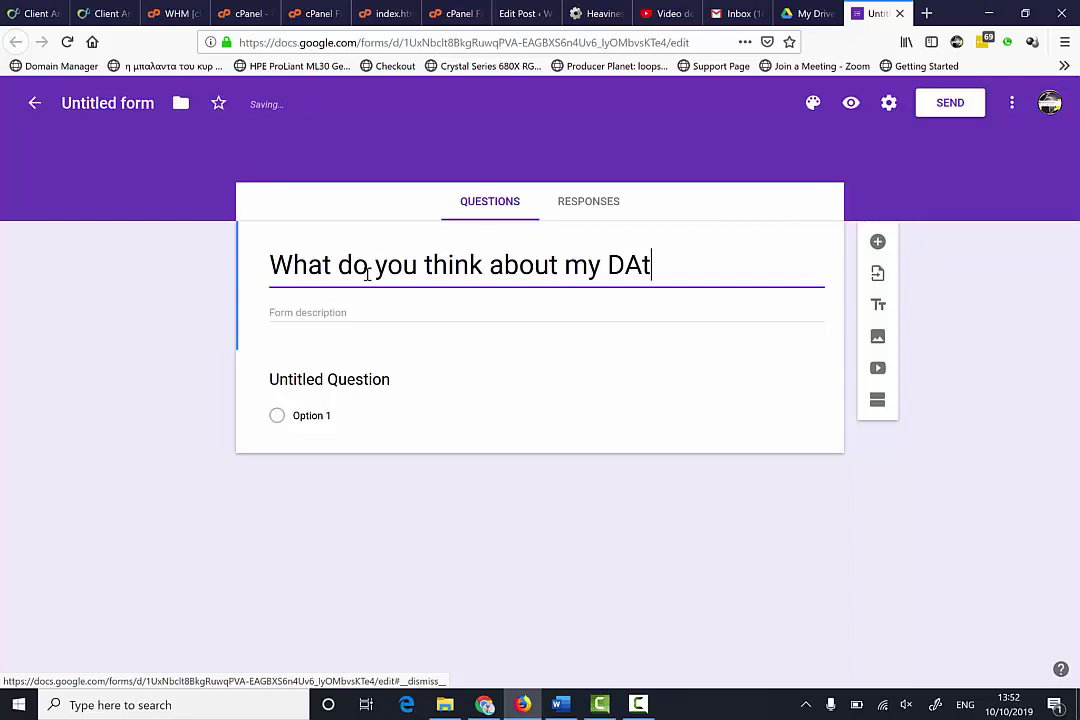
key("BackSpace")
key("BackSpace")
type("ate")
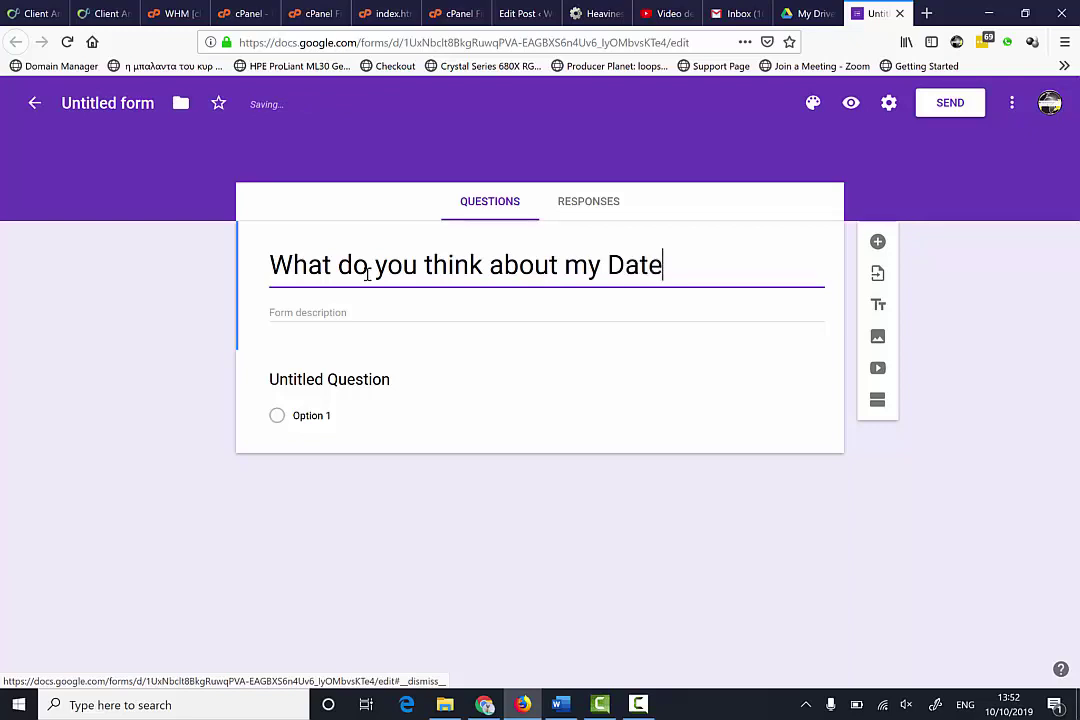
type("-")
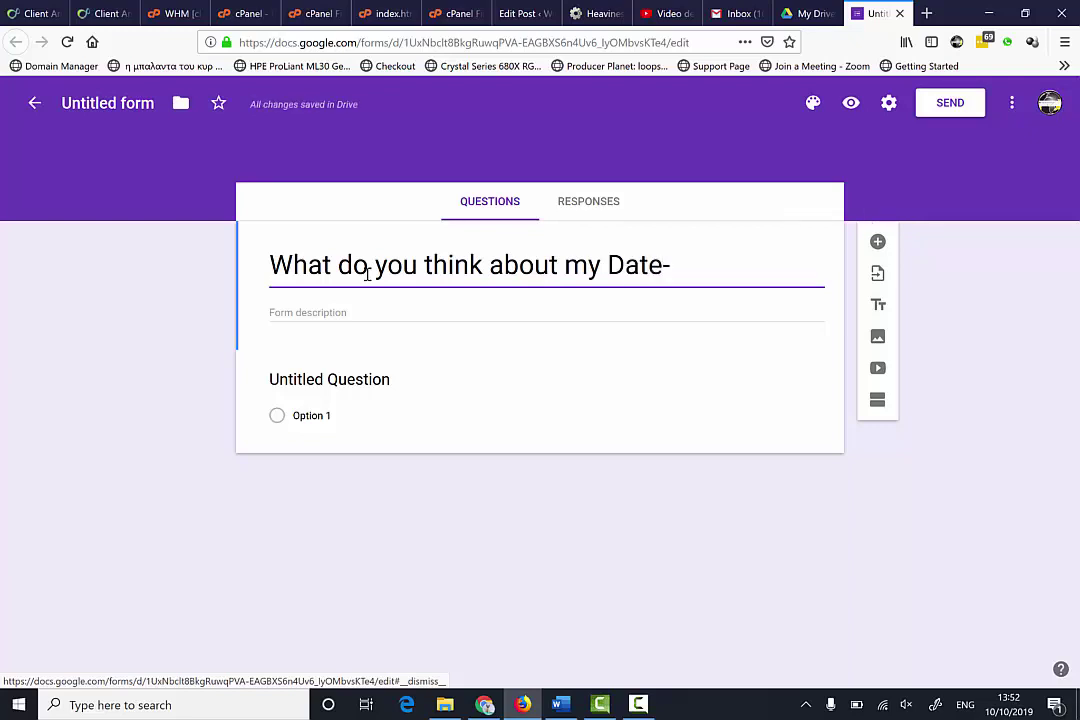
type("Picer")
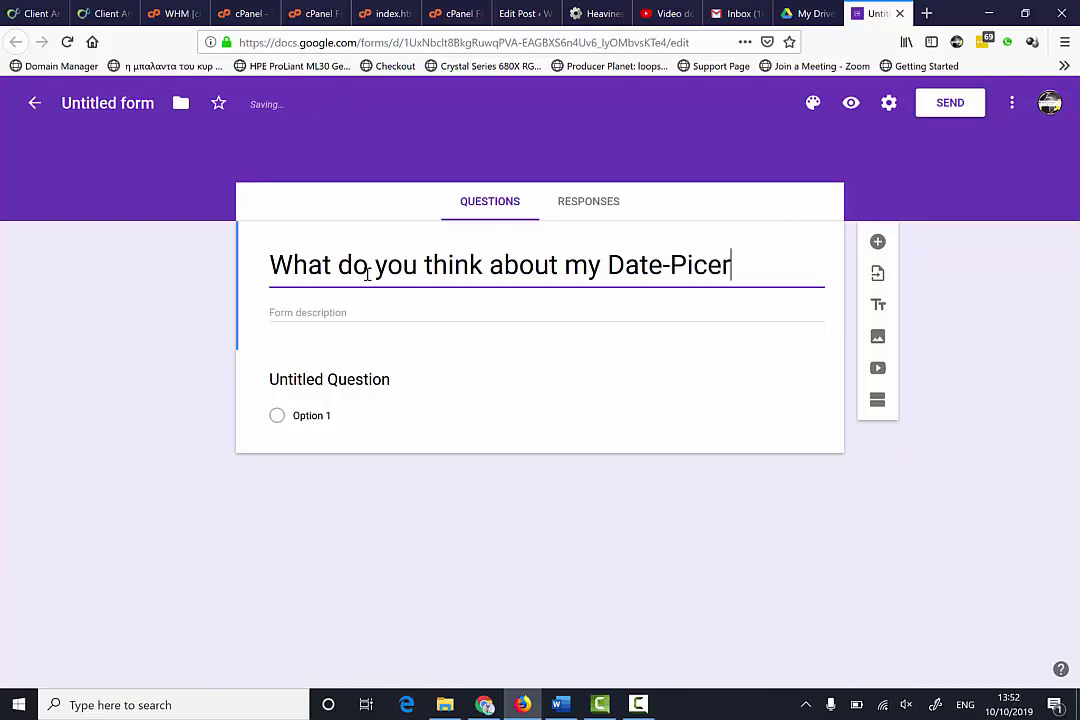
key("BackSpace")
key("BackSpace")
type("ker Vi")
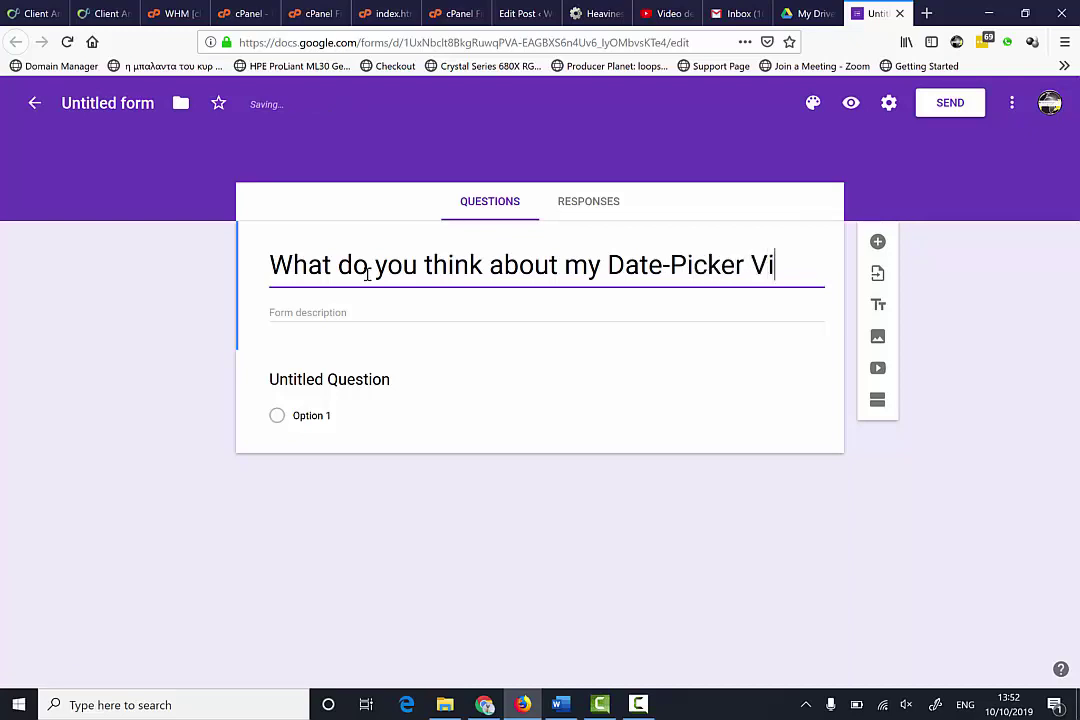
type("deo")
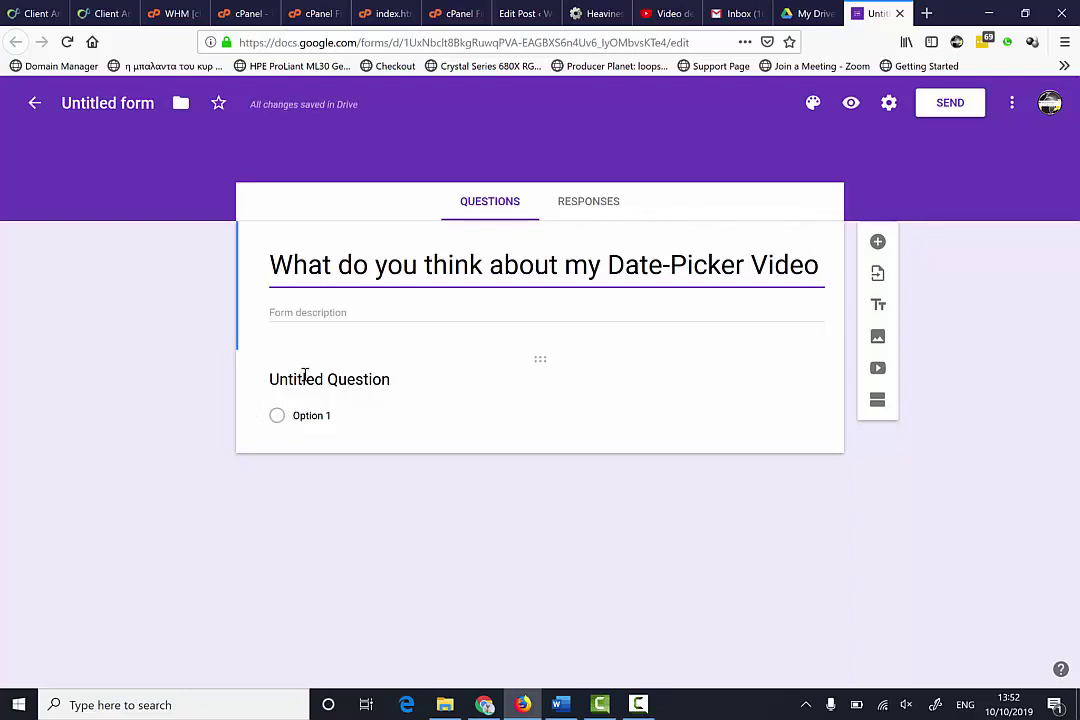
Enter 'It is very Good' and 'It is Ok' as the first two answer options.
left_click(316, 415)
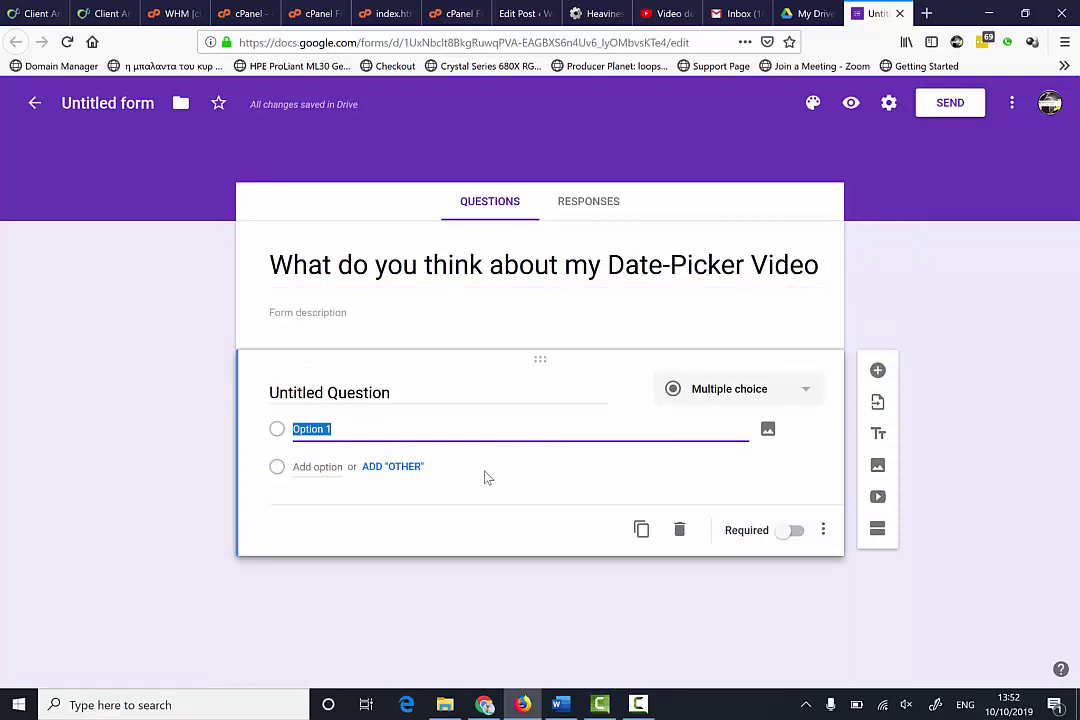
type("It is very Good")
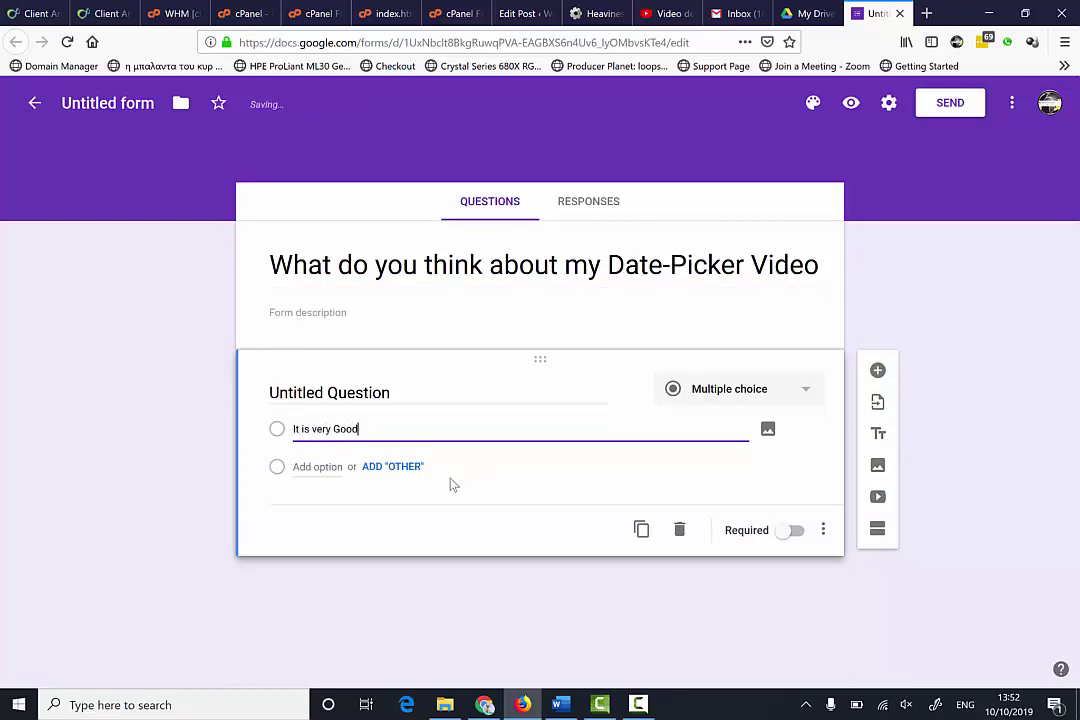
left_click(305, 467)
left_click(299, 474)
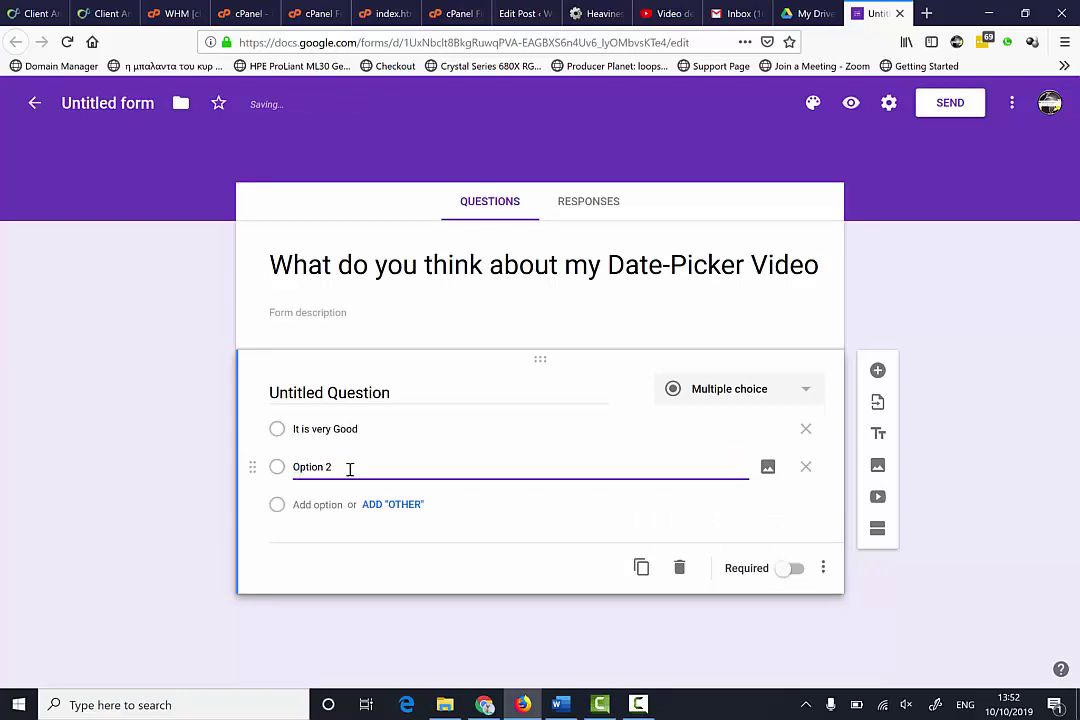
left_click_drag(350, 469, 158, 481)
type("It is")
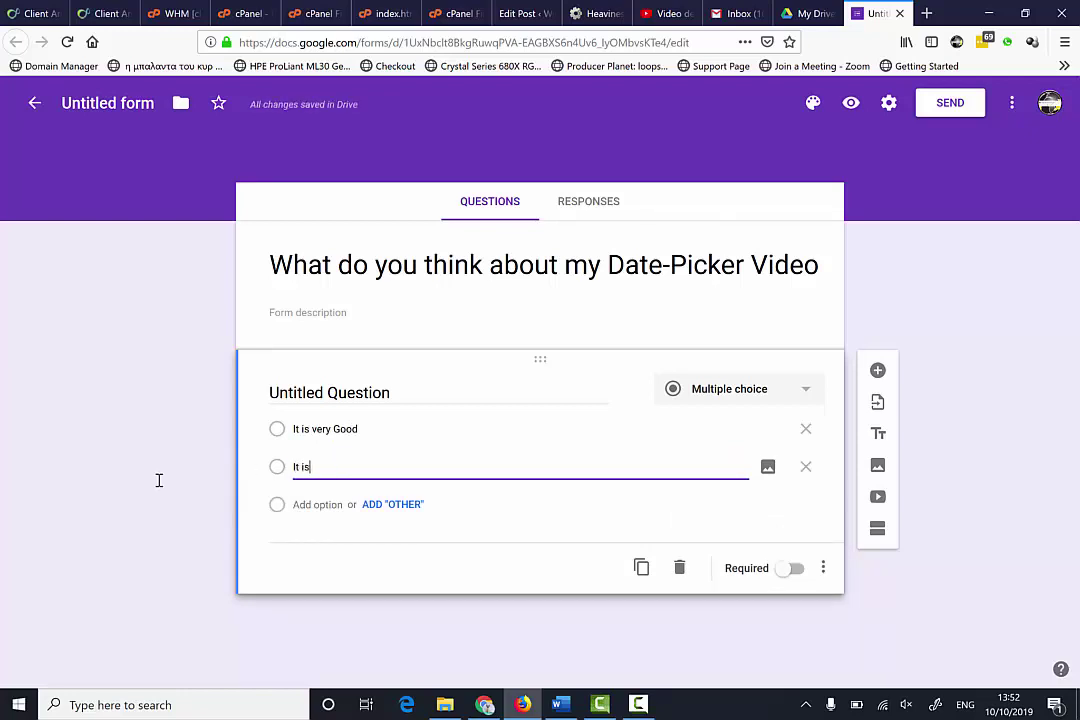
type(" Ok")
Start a third answer option and undo an accidental edit to the first option.
left_click(307, 511)
left_click(307, 515)
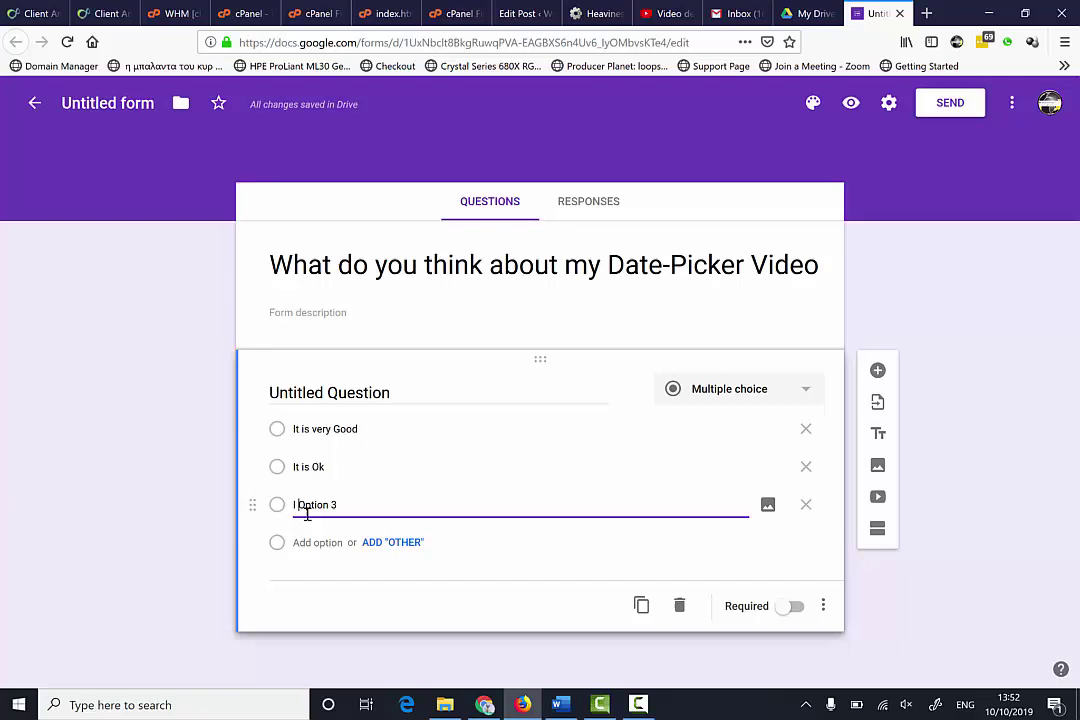
type("I")
key("Delete")
key("Delete")
key("Delete")
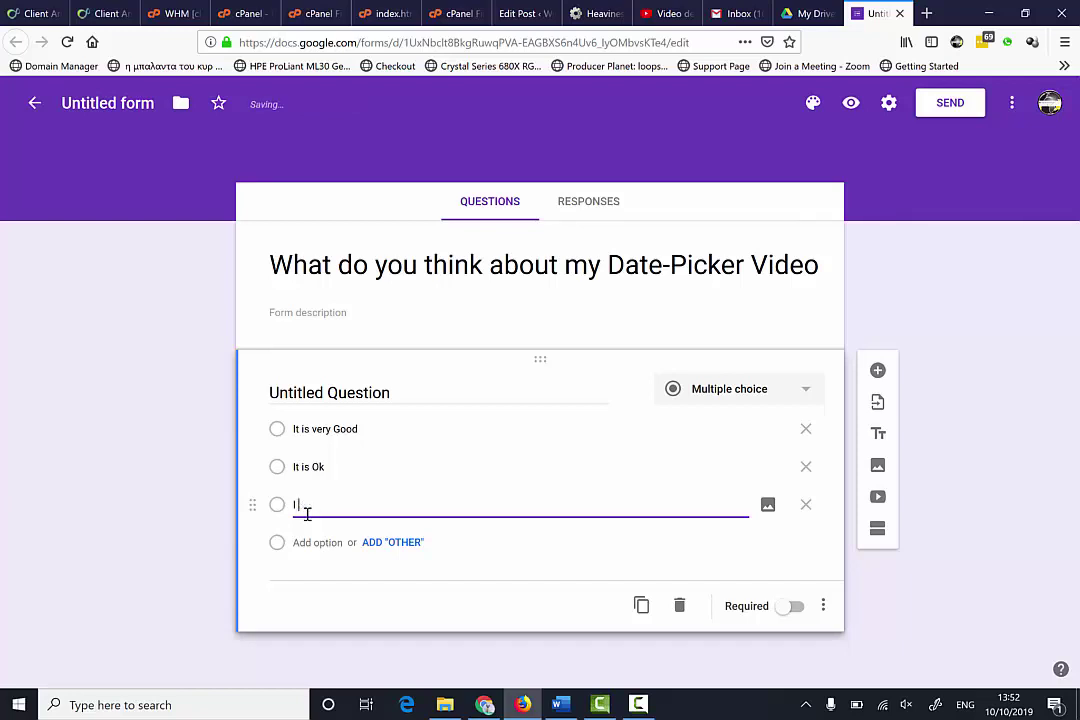
type("t")
key("BackSpace")
key("BackSpace")
key("BackSpace")
key("BackSpace")
key("BackSpace")
key("BackSpace")
key("BackSpace")
key("BackSpace")
key("BackSpace")
type("I")
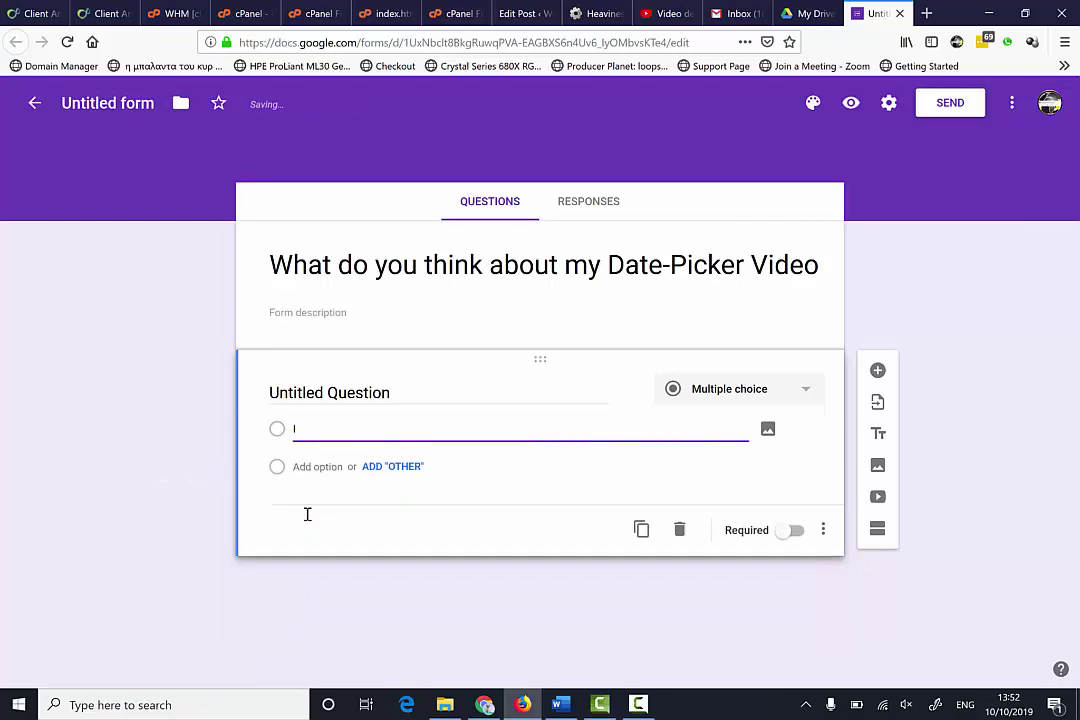
key("ctrl+z")
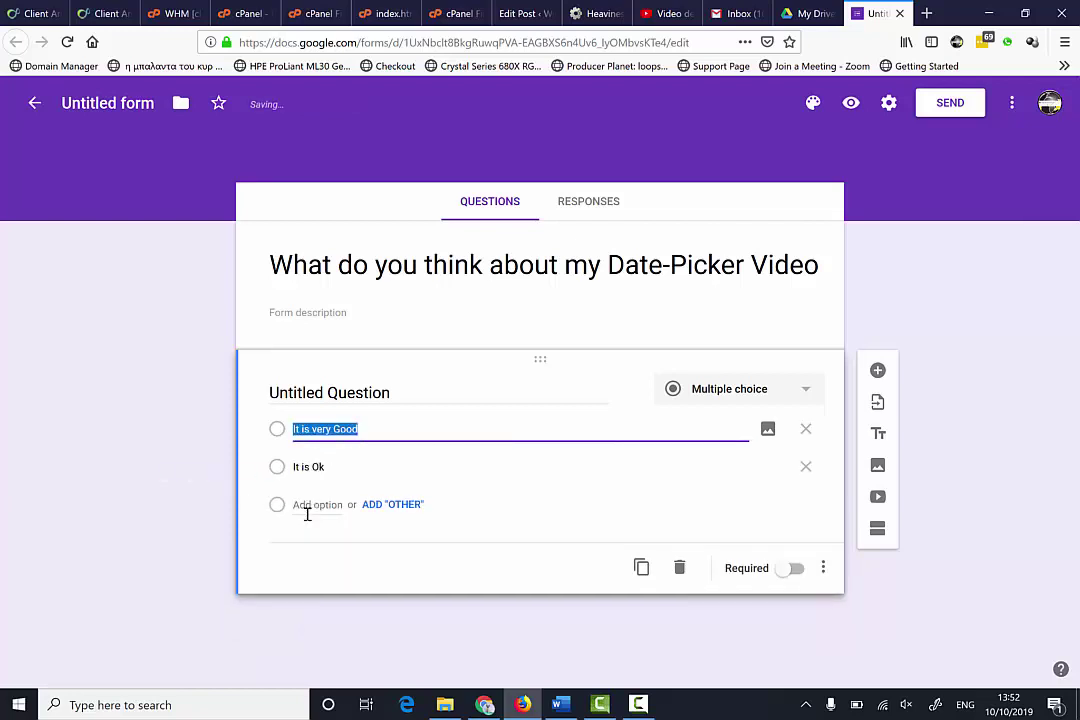
Close the developer tools and add the third option 'I don't like it'.
right_click(307, 514)
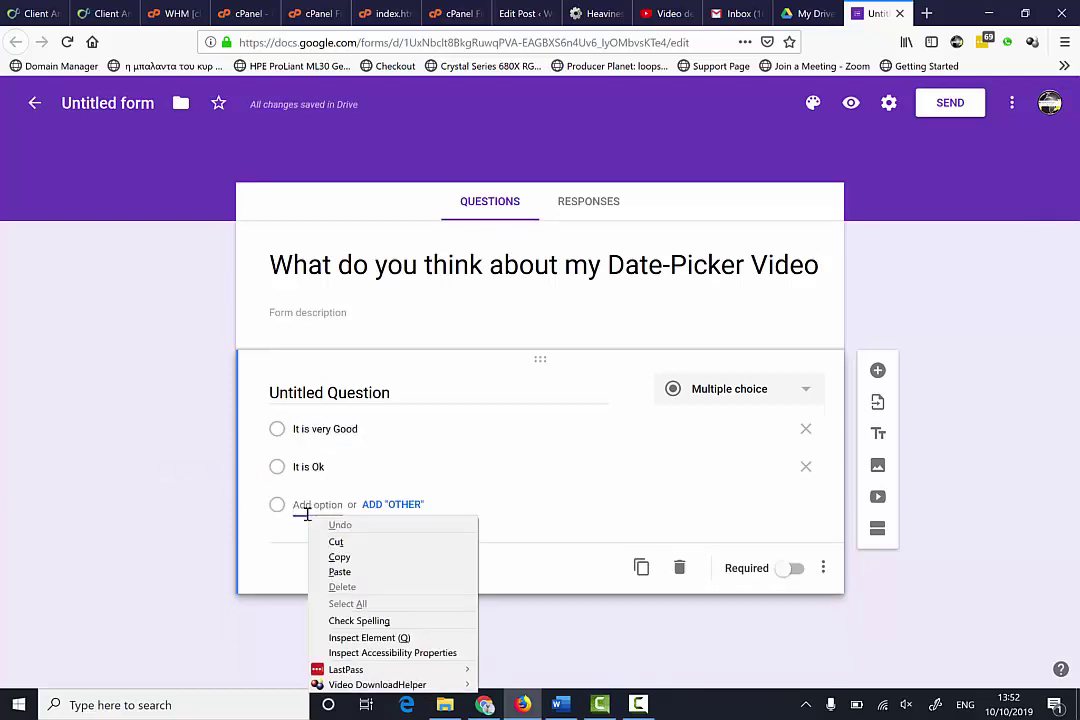
key("y")
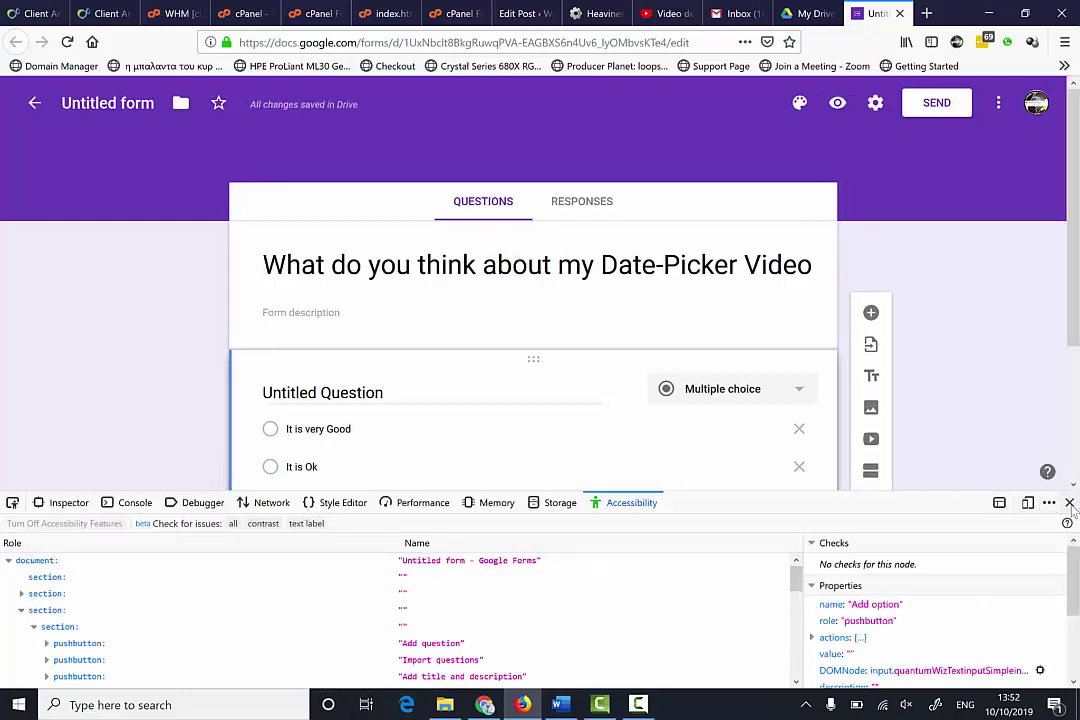
key("F12")
left_click(343, 511)
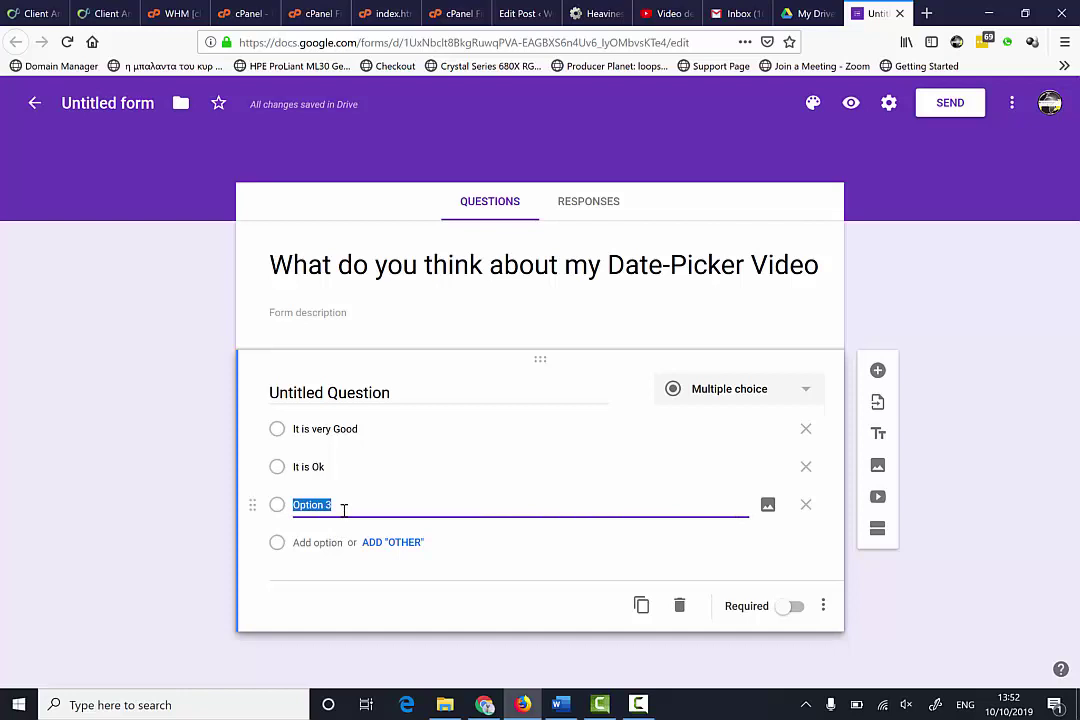
type("I")
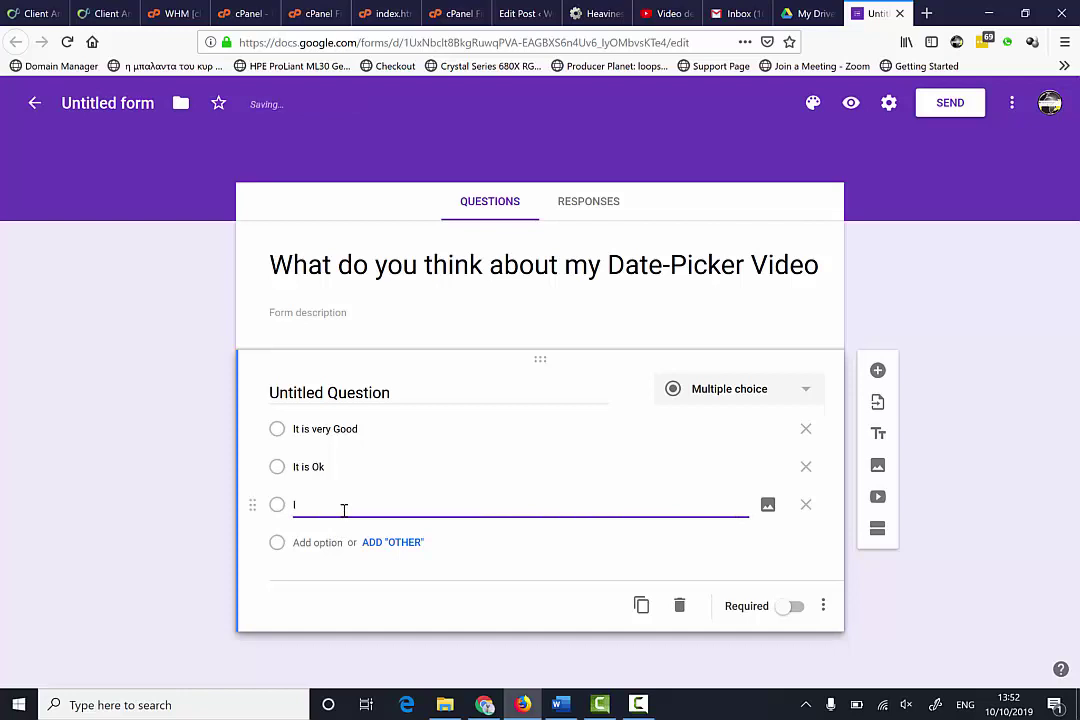
type(" don't like it")
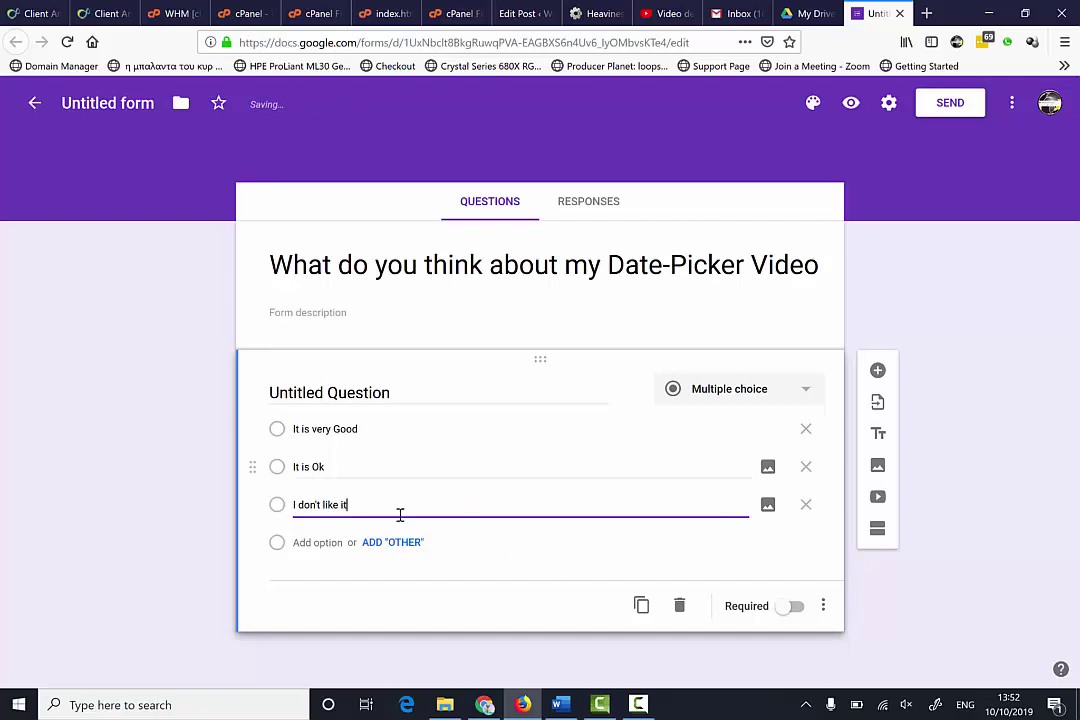
Move the Date-Picker wording from the form title into the question title.
left_click(411, 383)
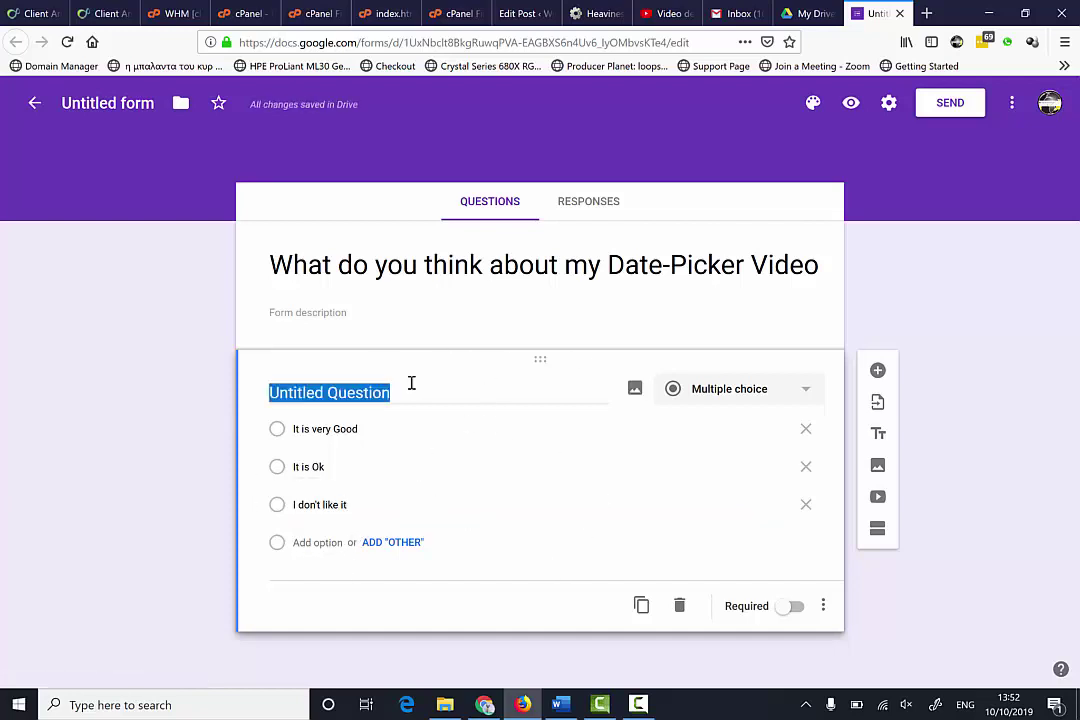
left_click(272, 263)
key("ctrl+c")
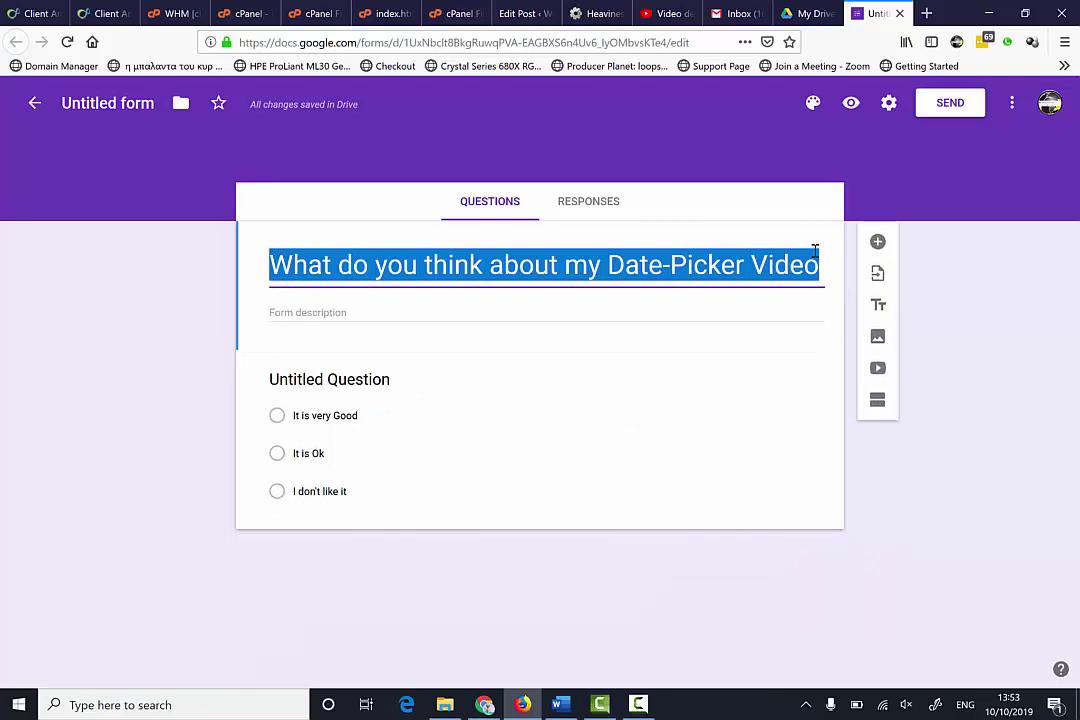
key("BackSpace")
left_click(415, 381)
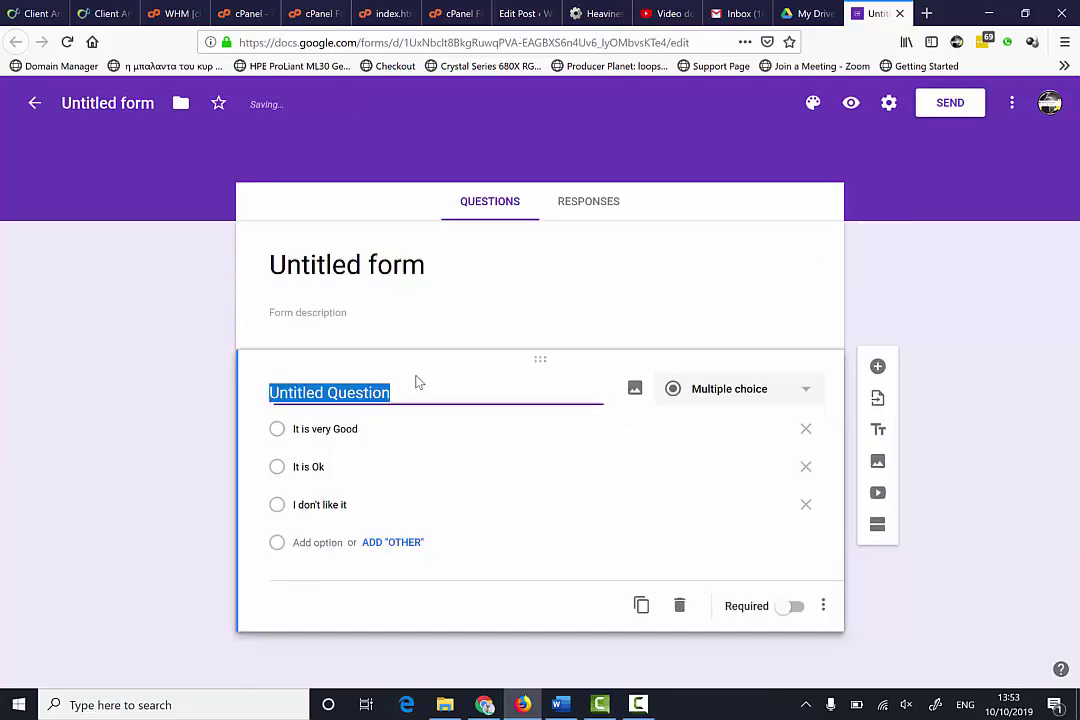
key("ctrl+v")
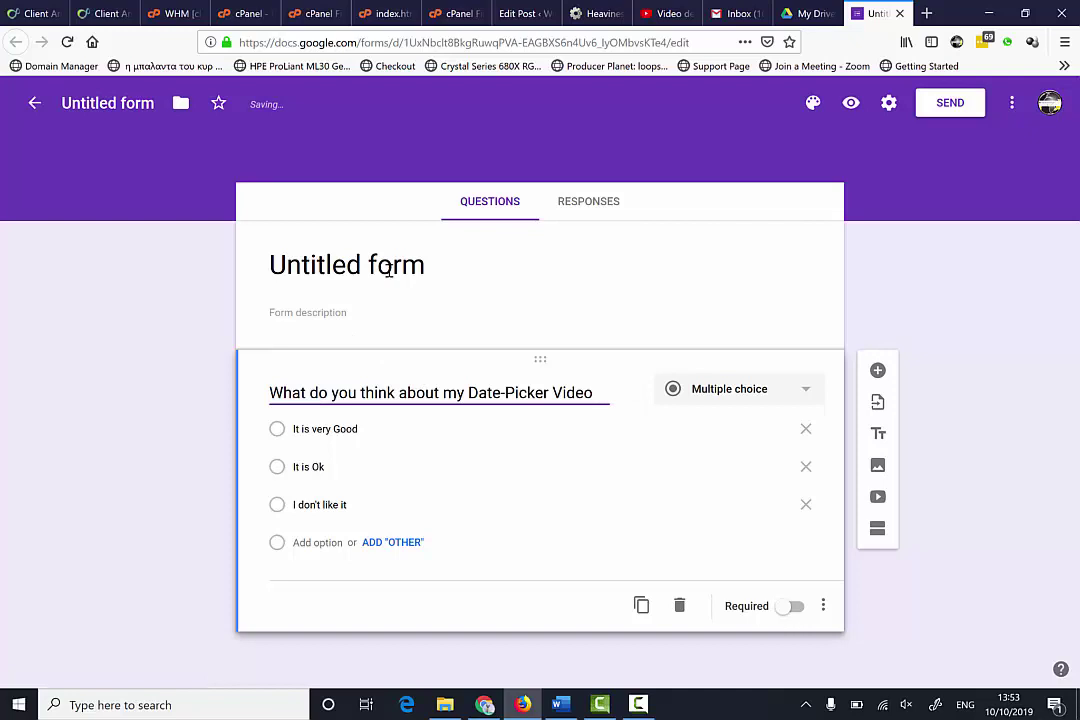
left_click(361, 330)
Replace 'Untitled form' with 'Information about My Date-Picker Video', correcting typos along the way.
left_click(361, 258)
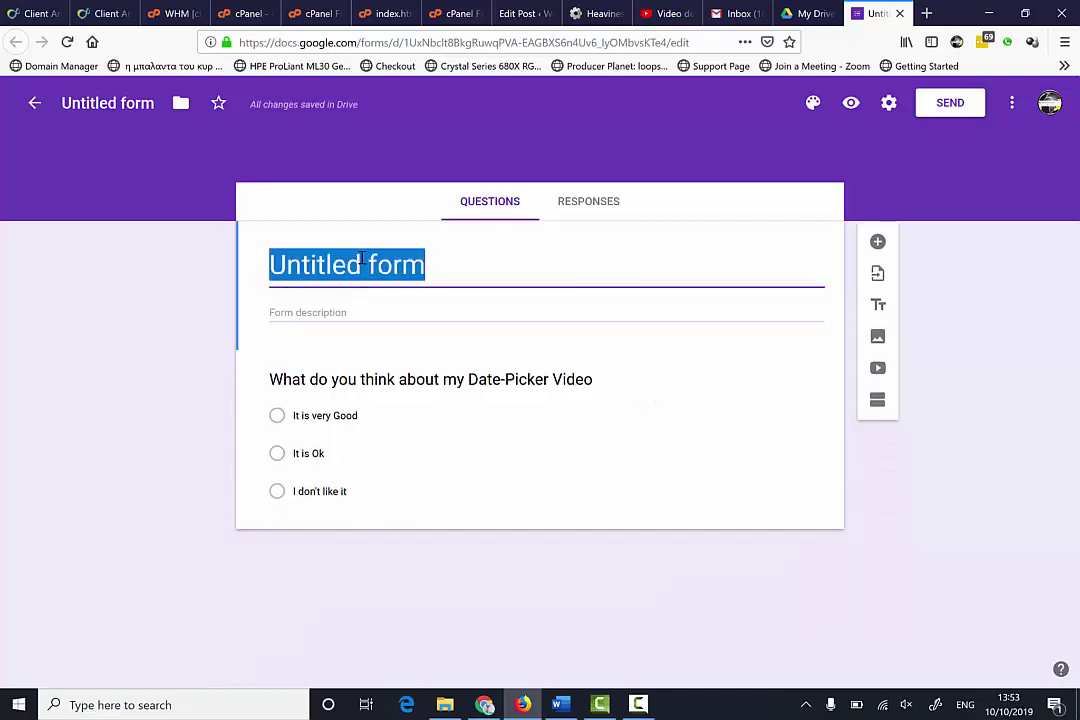
type("Inf")
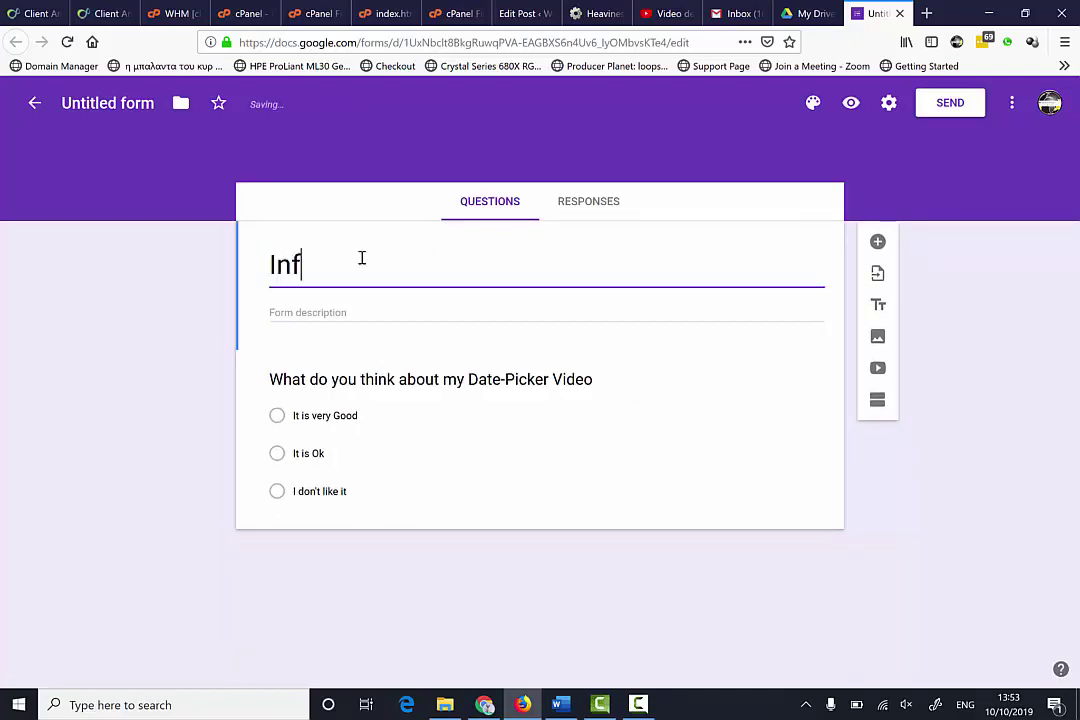
type("romation a")
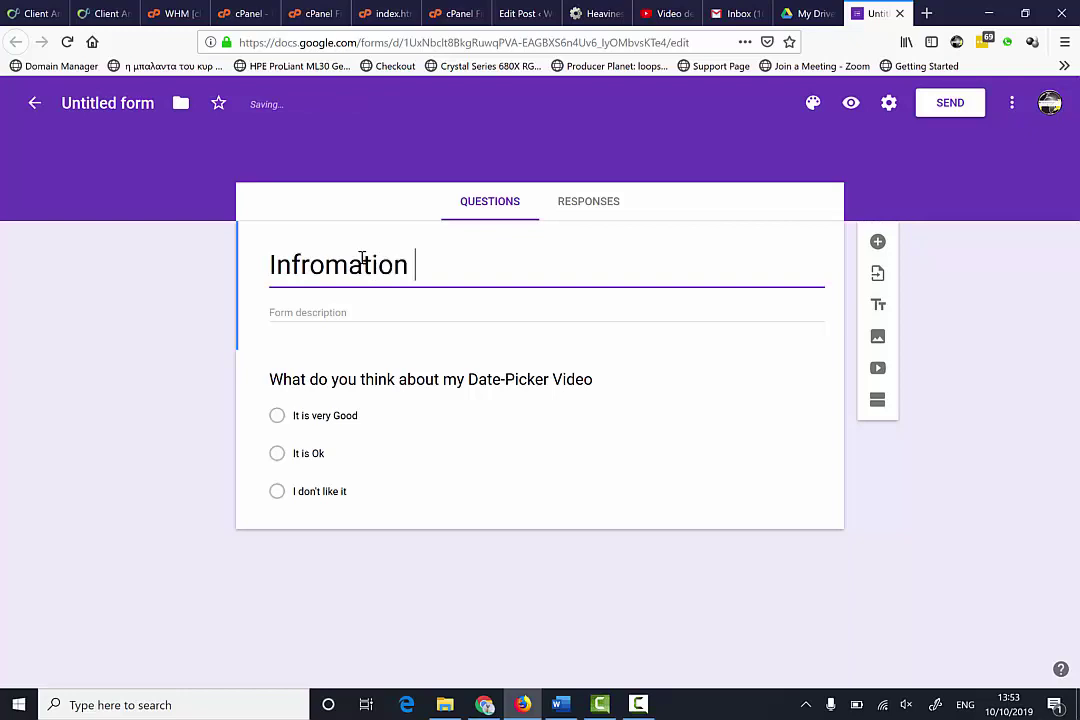
key("BackSpace")
key("BackSpace")
key("BackSpace")
key("BackSpace")
key("BackSpace")
key("BackSpace")
key("BackSpace")
key("BackSpace")
key("BackSpace")
key("BackSpace")
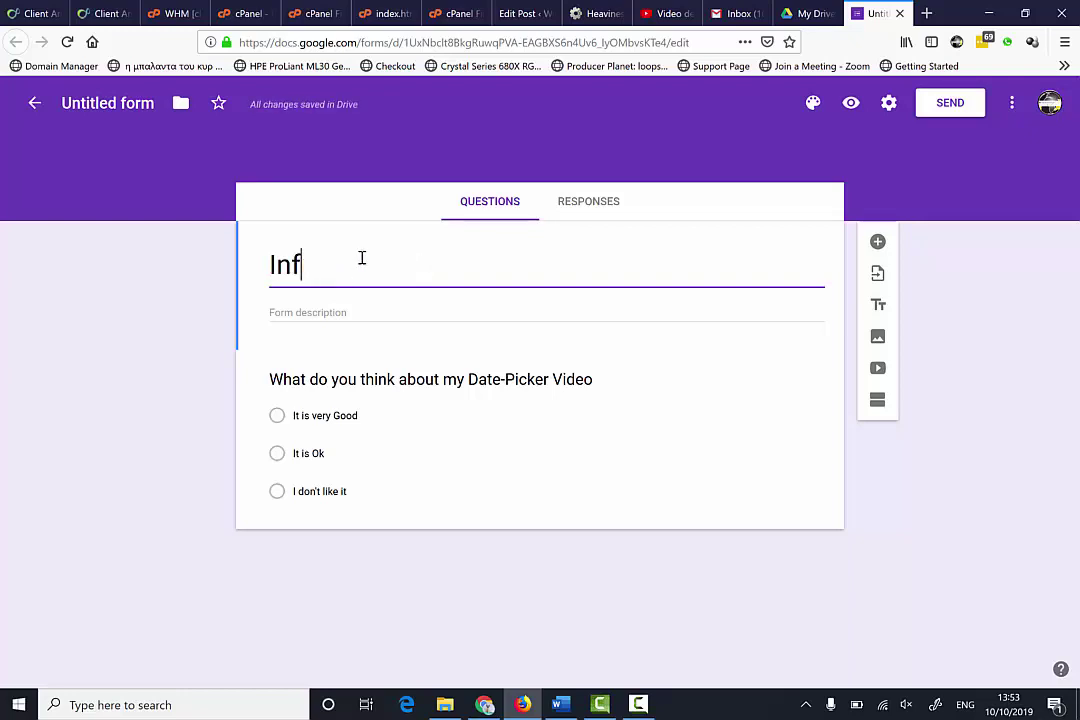
type("ormat")
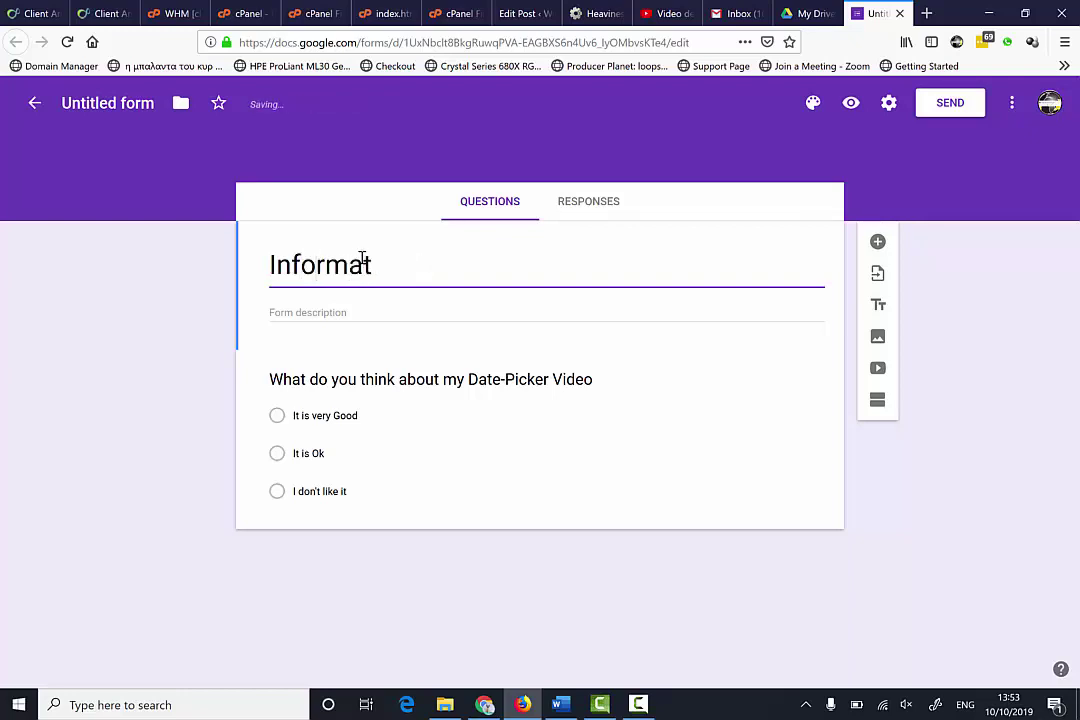
type("ion abou t")
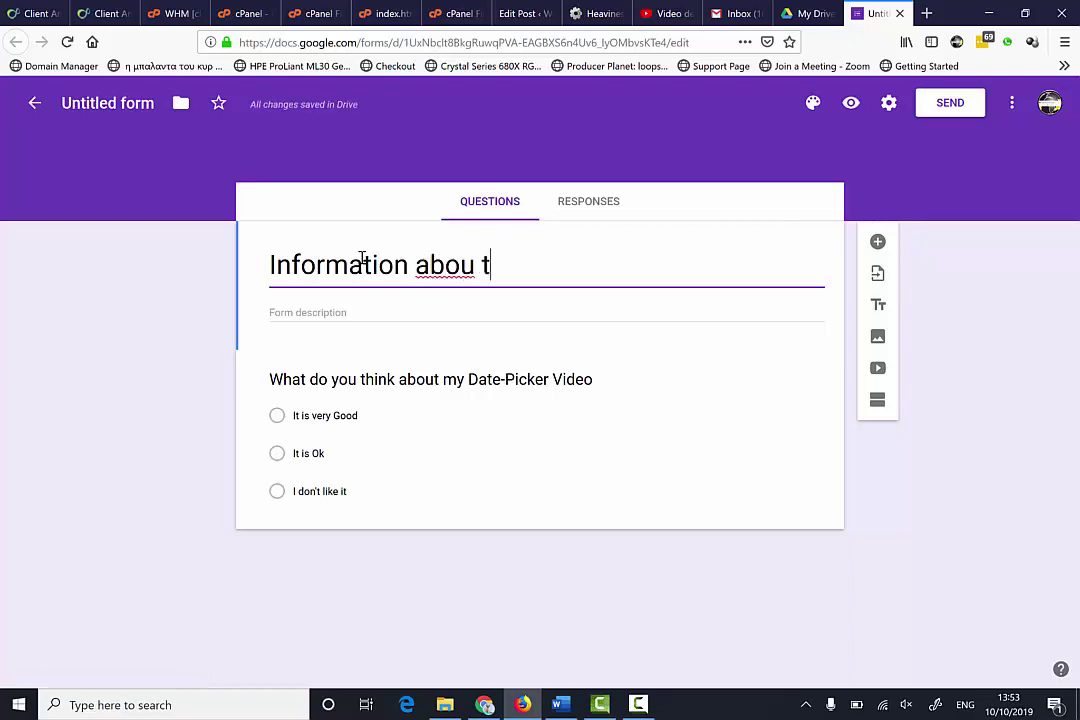
key("BackSpace")
key("BackSpace")
type("t My ")
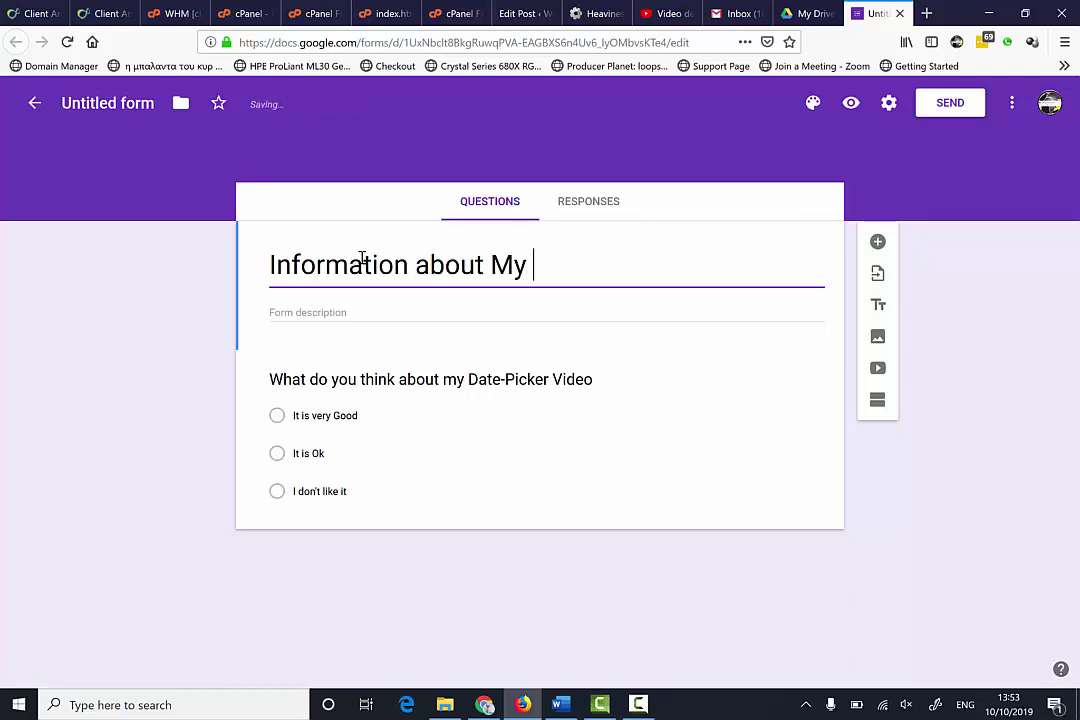
type("Date")
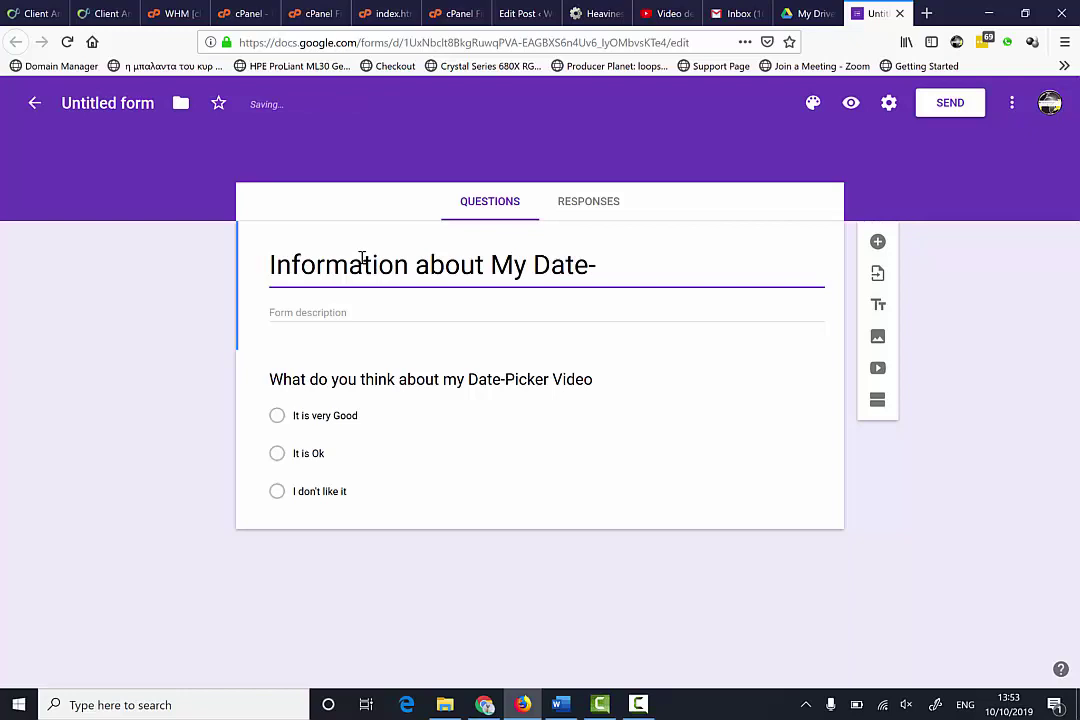
type("-Picer")
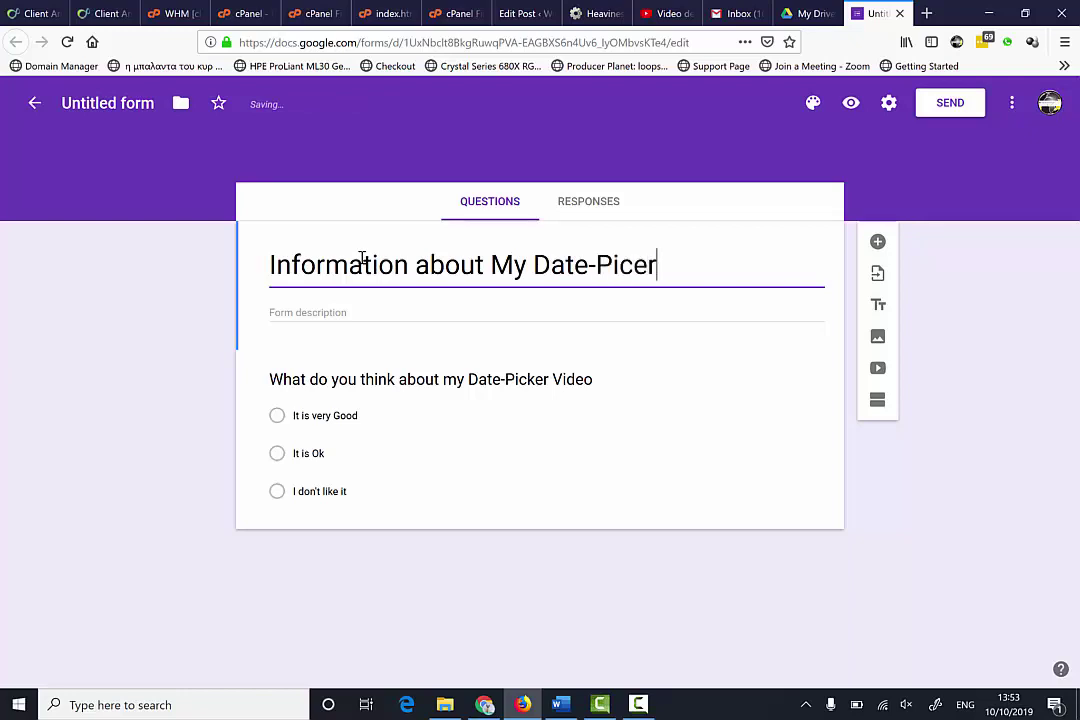
key("BackSpace")
key("BackSpace")
type("ker Vide")
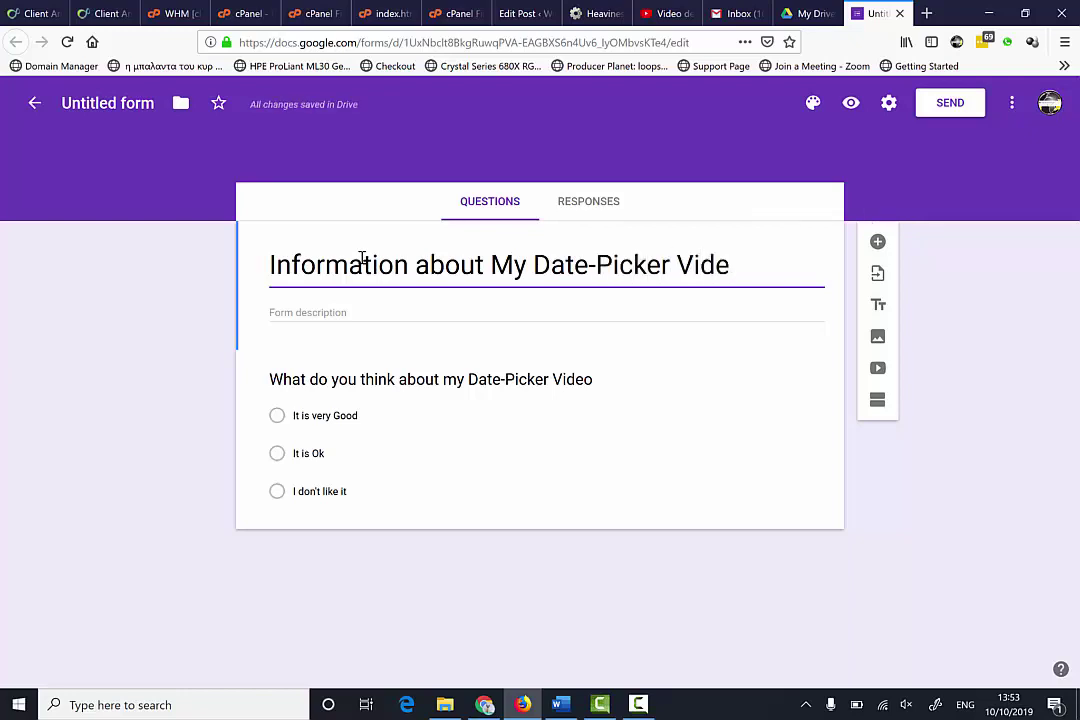
type("o")
Duplicate the first multiple-choice question.
left_click(827, 521)
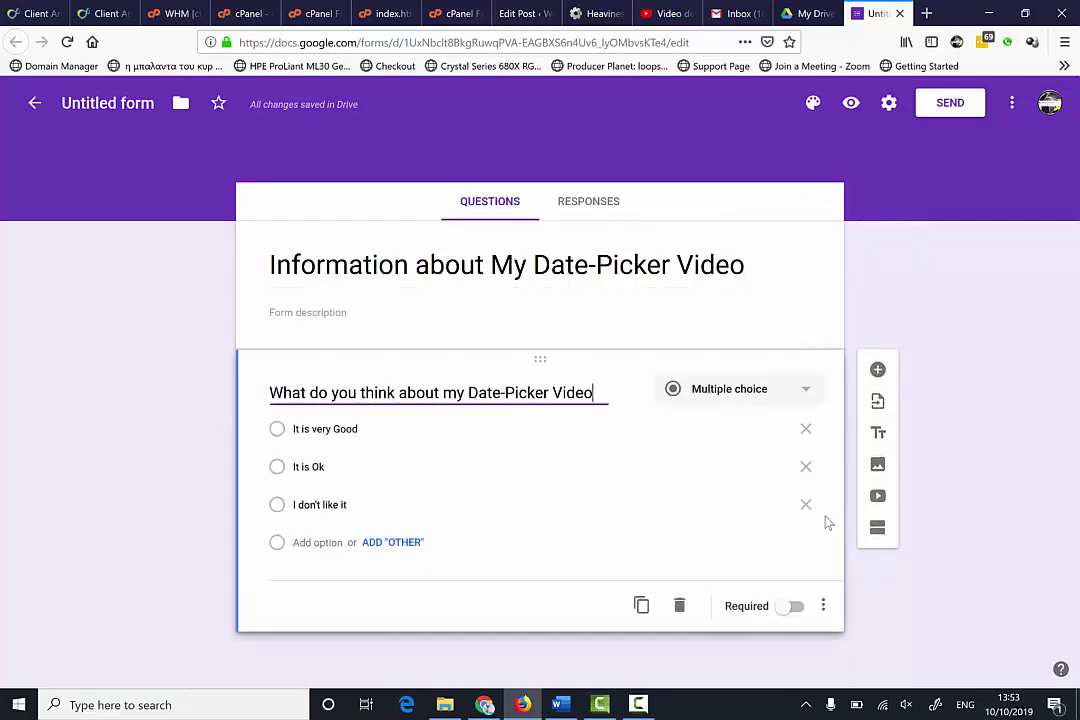
left_click(642, 607)
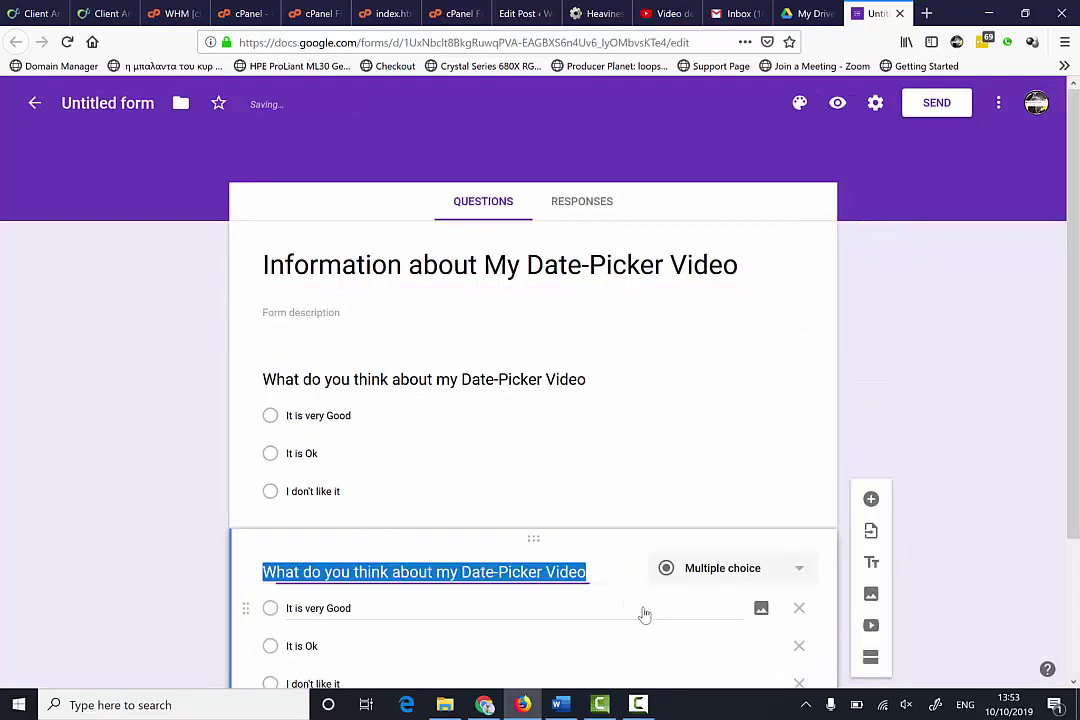
left_click(444, 580)
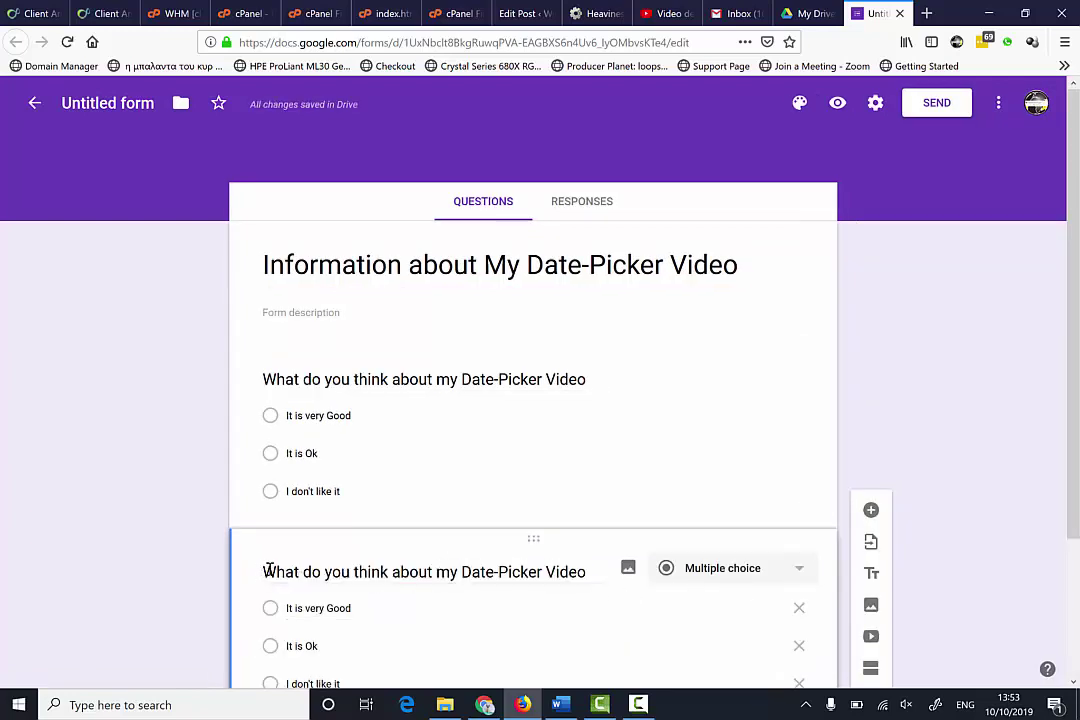
Retitle the copy 'Do you want to see more videos from me?'.
left_click_drag(268, 570, 733, 561)
key("BackSpace")
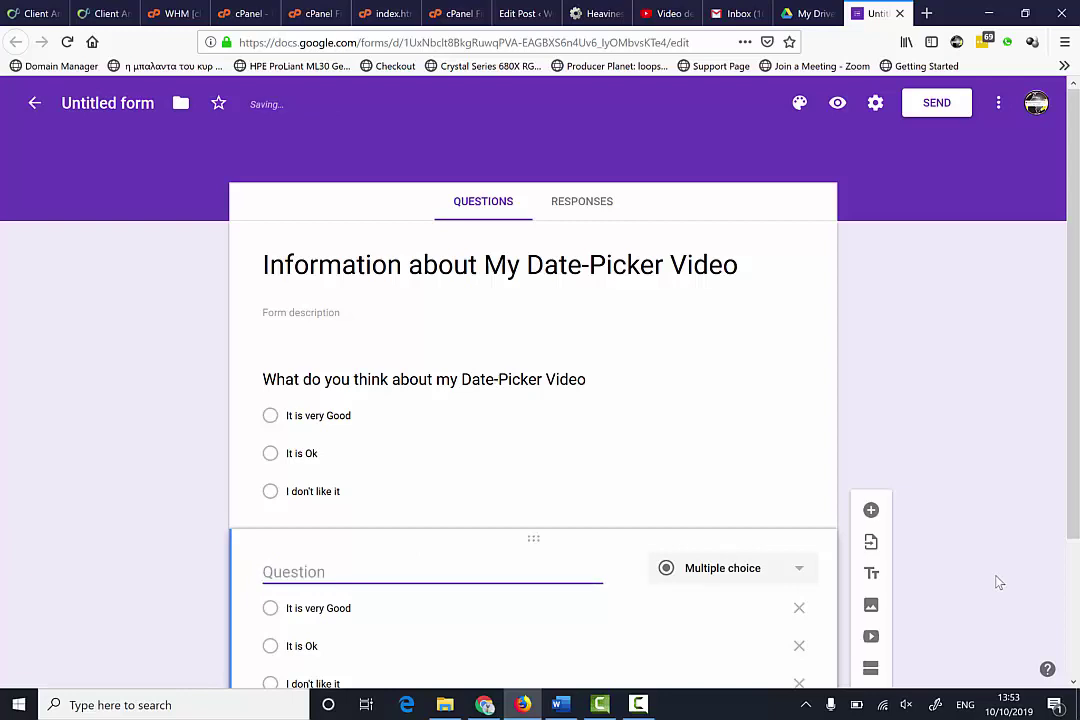
type("d")
key("BackSpace")
type("Do you want ")
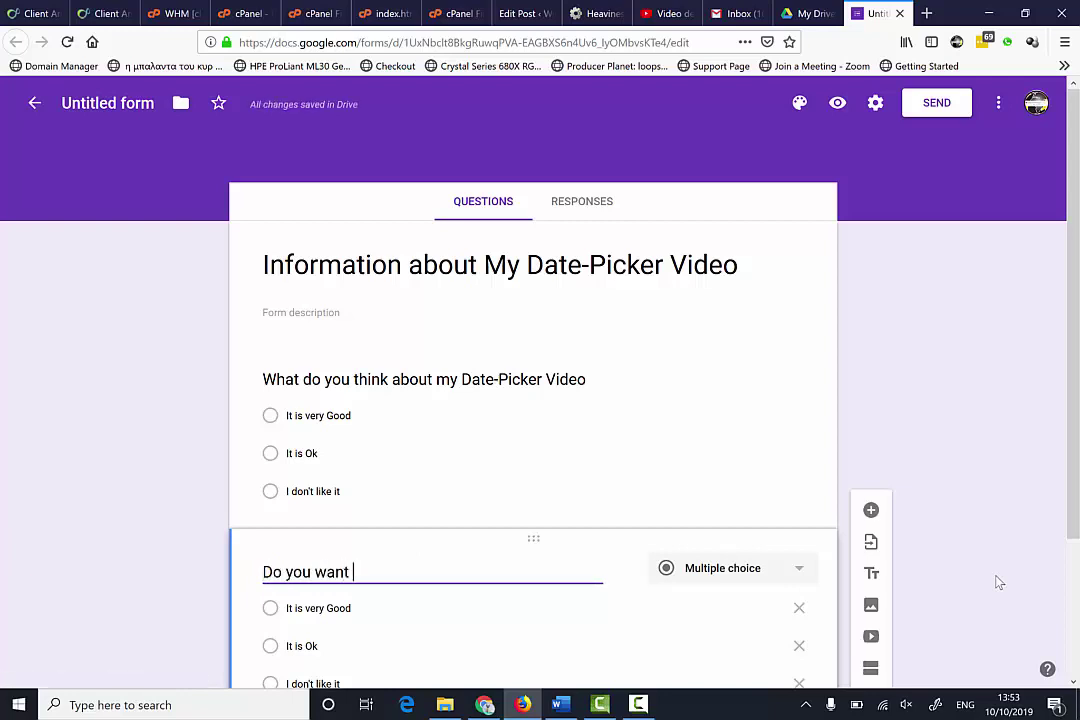
type("to se")
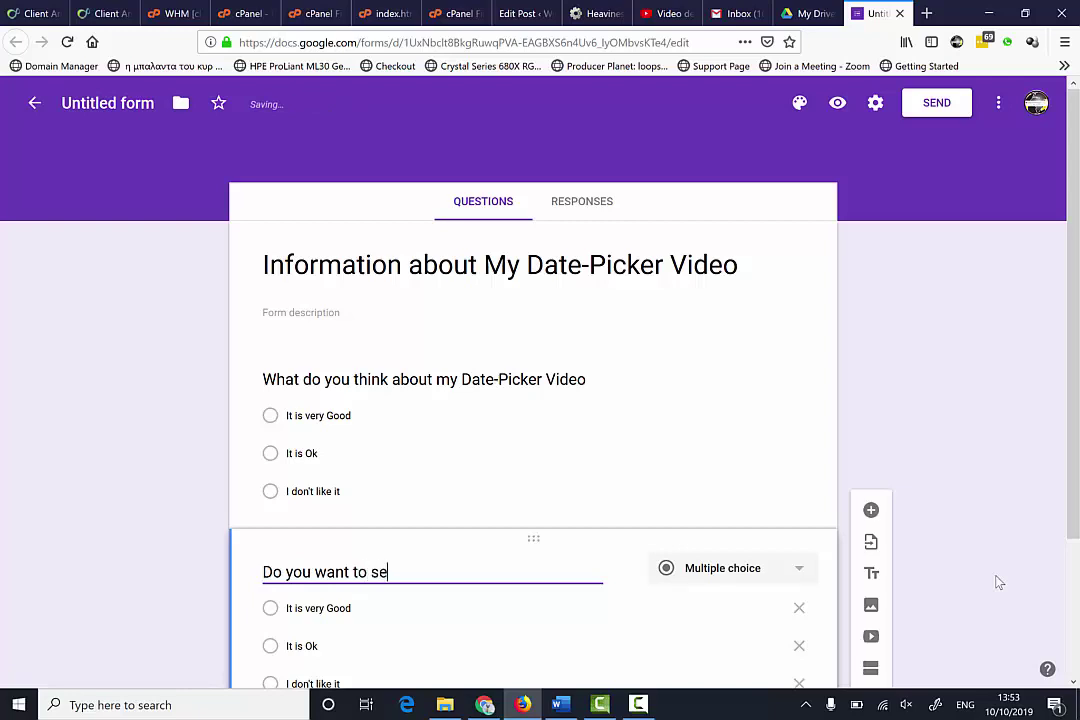
type("e more")
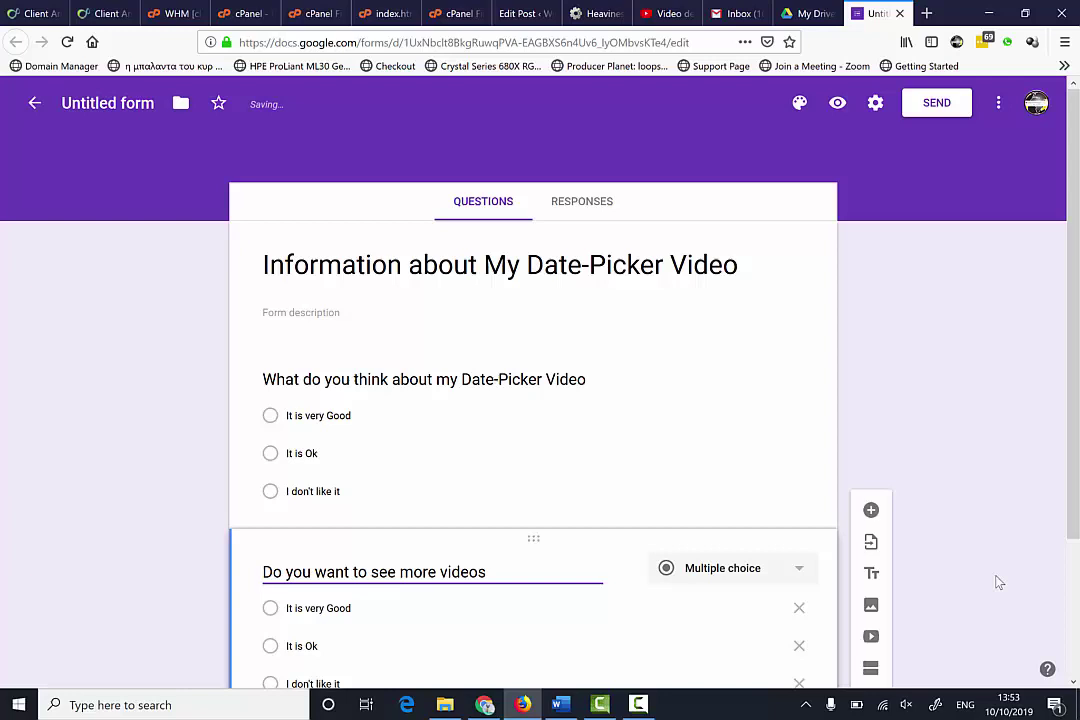
type(" videos from me")
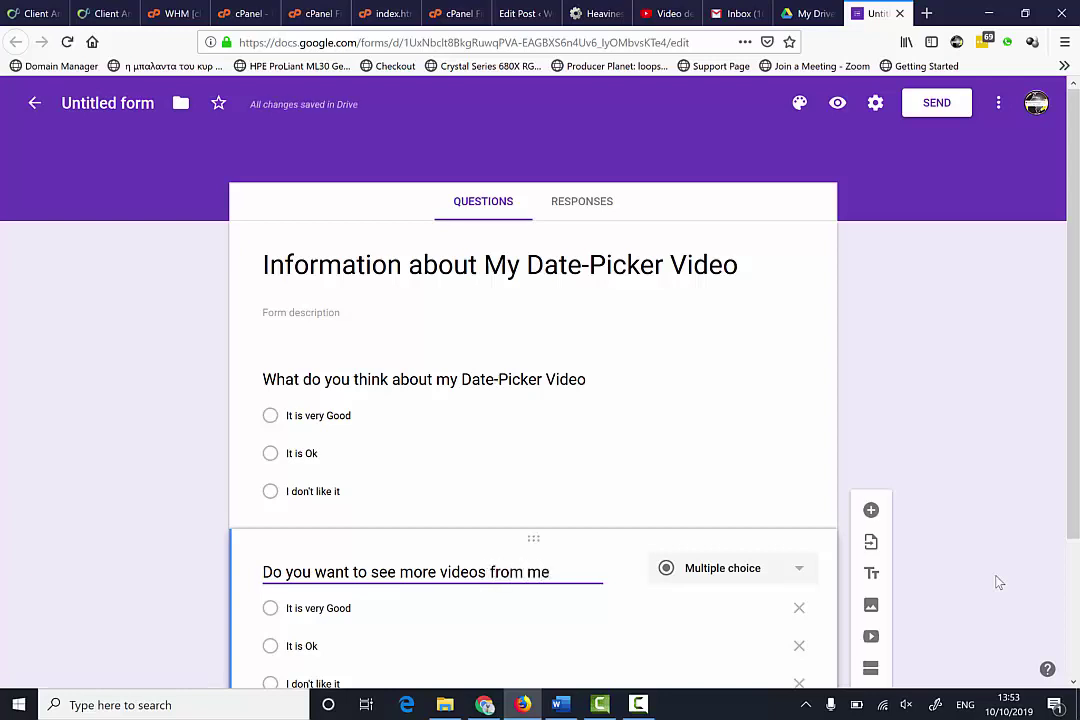
type("?")
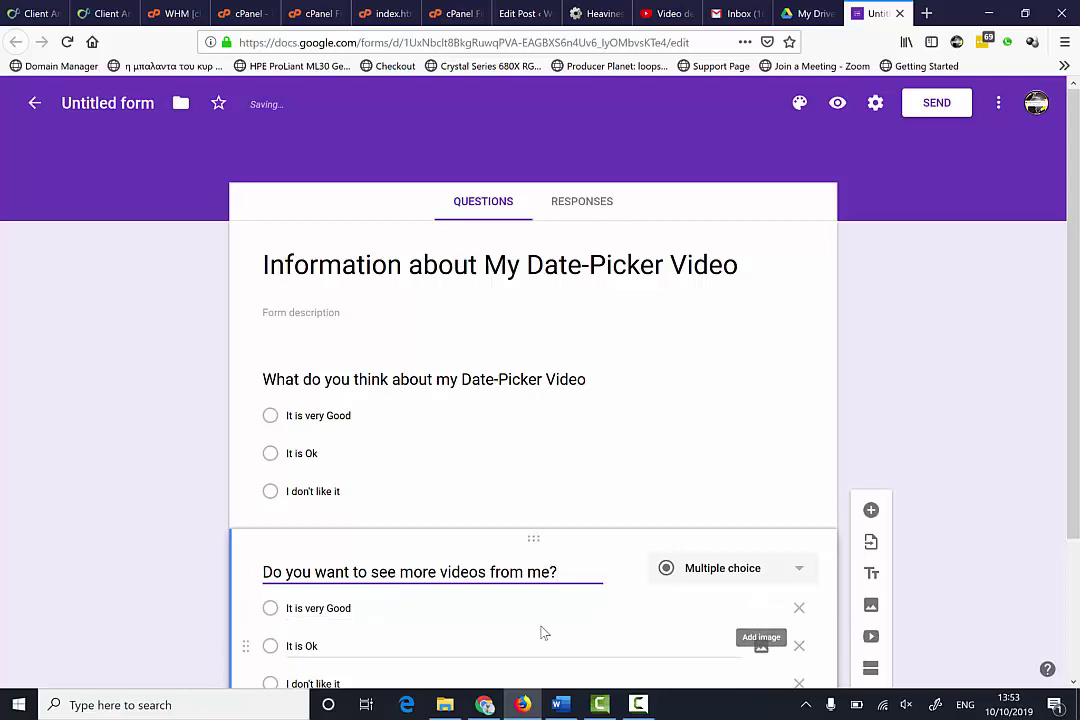
Change the copied question's options to Yes and No and delete 'I don't like it'.
left_click(446, 624)
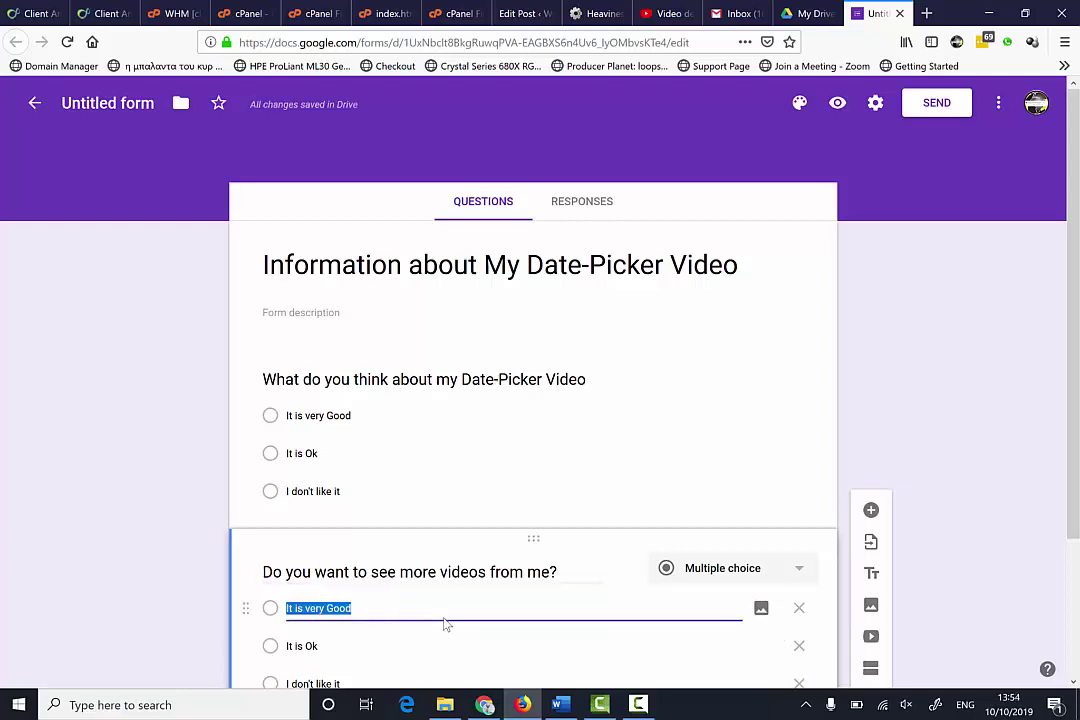
type("YE")
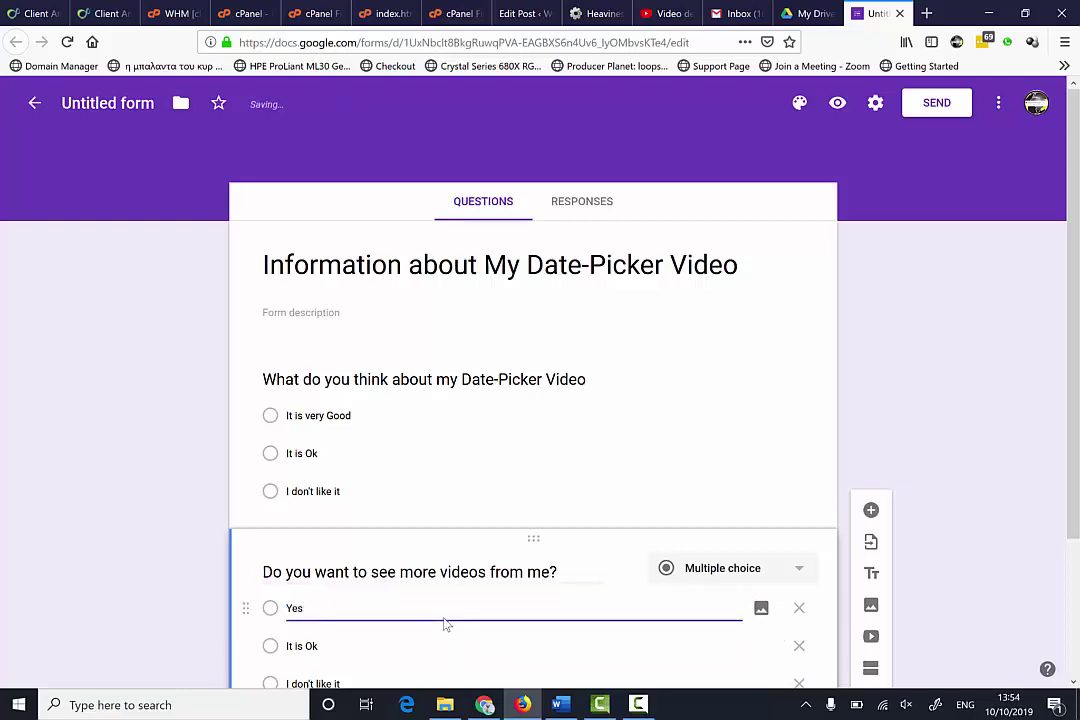
type("s")
left_click(336, 641)
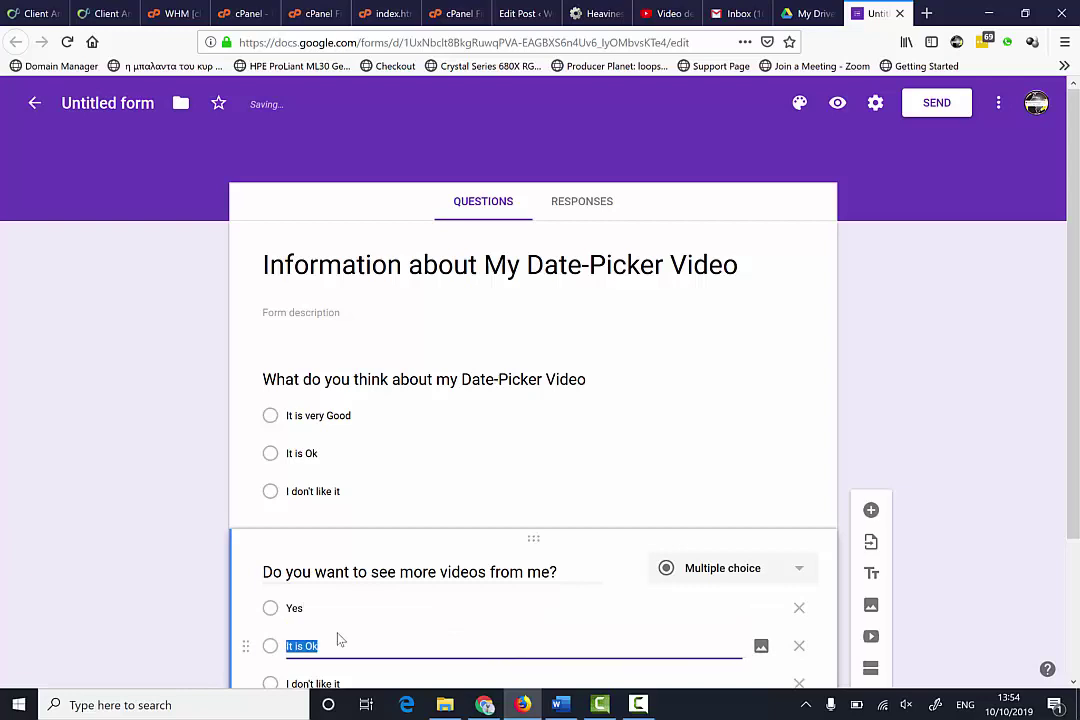
type("No")
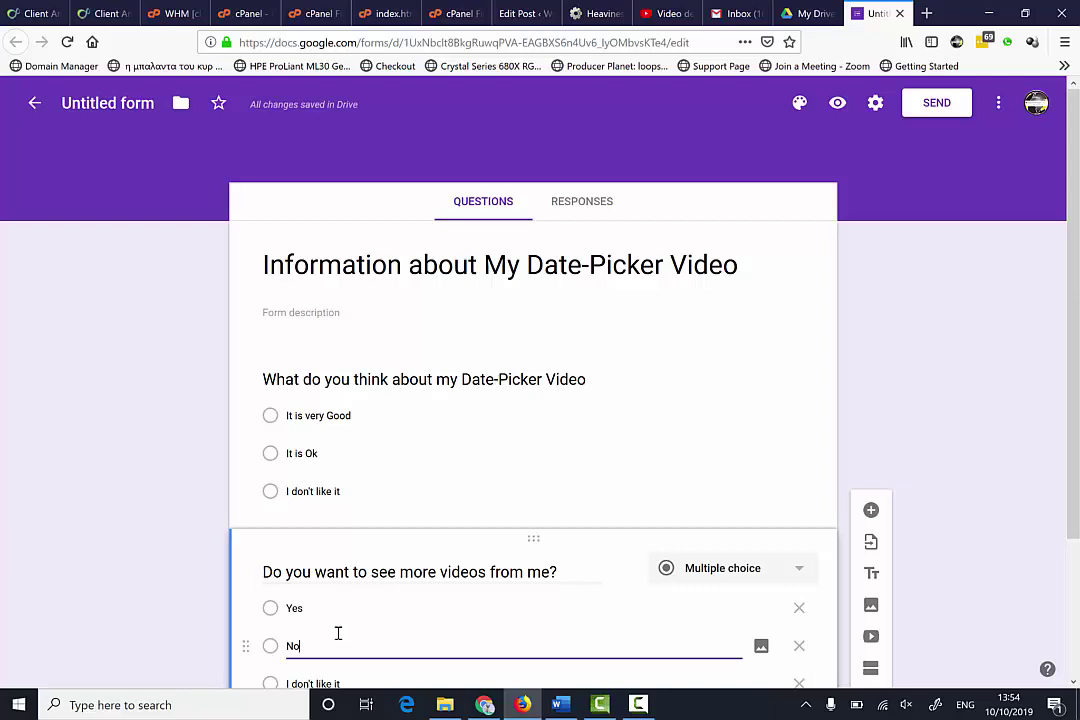
scroll(338, 633, "down", 3)
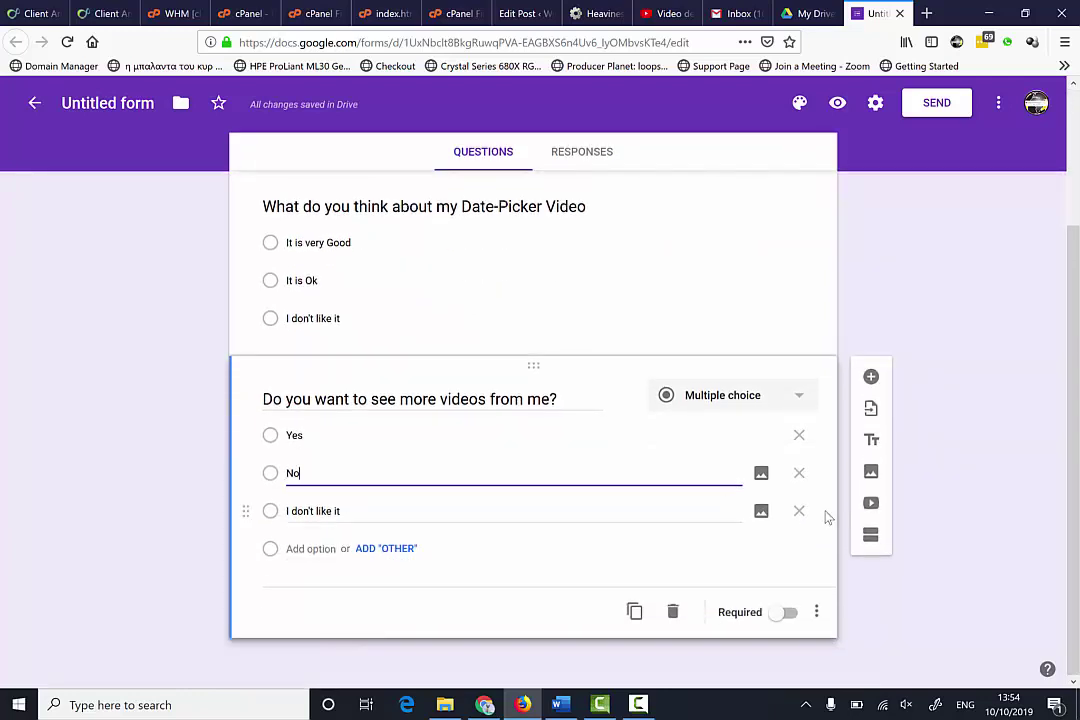
left_click(798, 512)
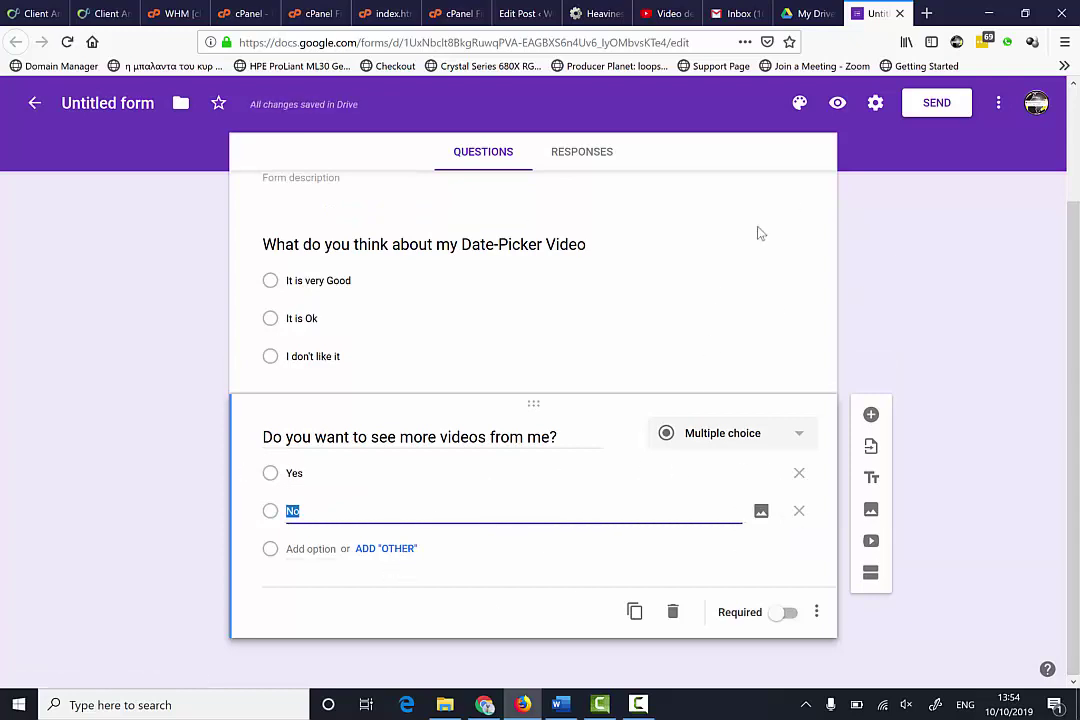
Copy the form's link from the Send form dialog's link tab.
left_click(932, 104)
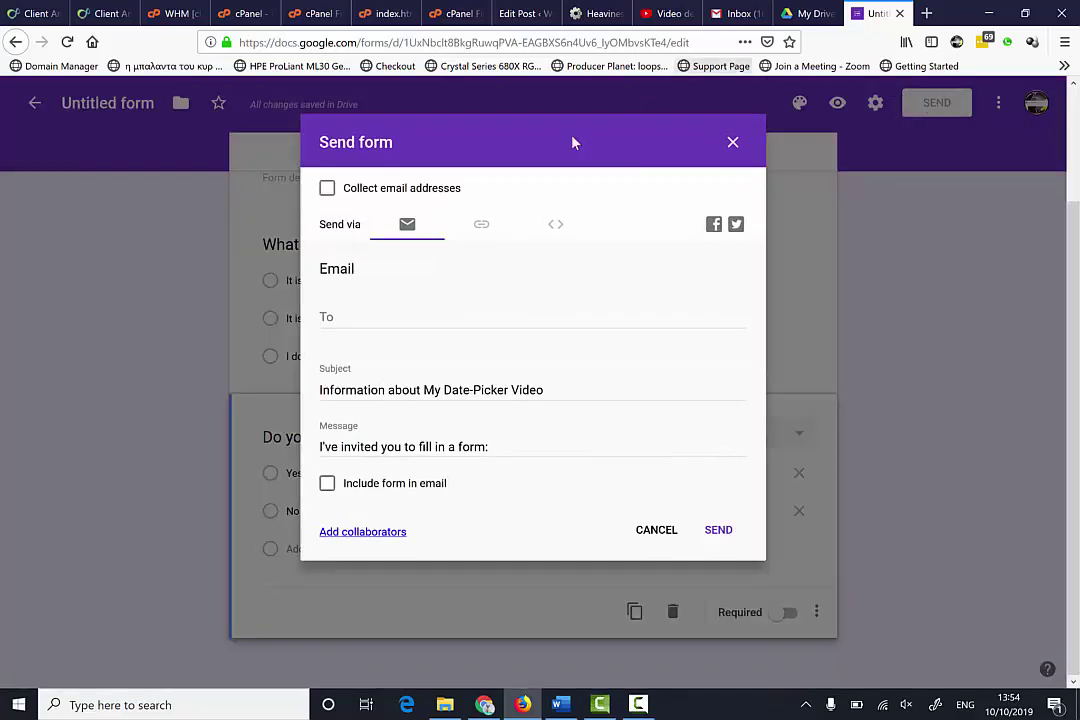
left_click(479, 227)
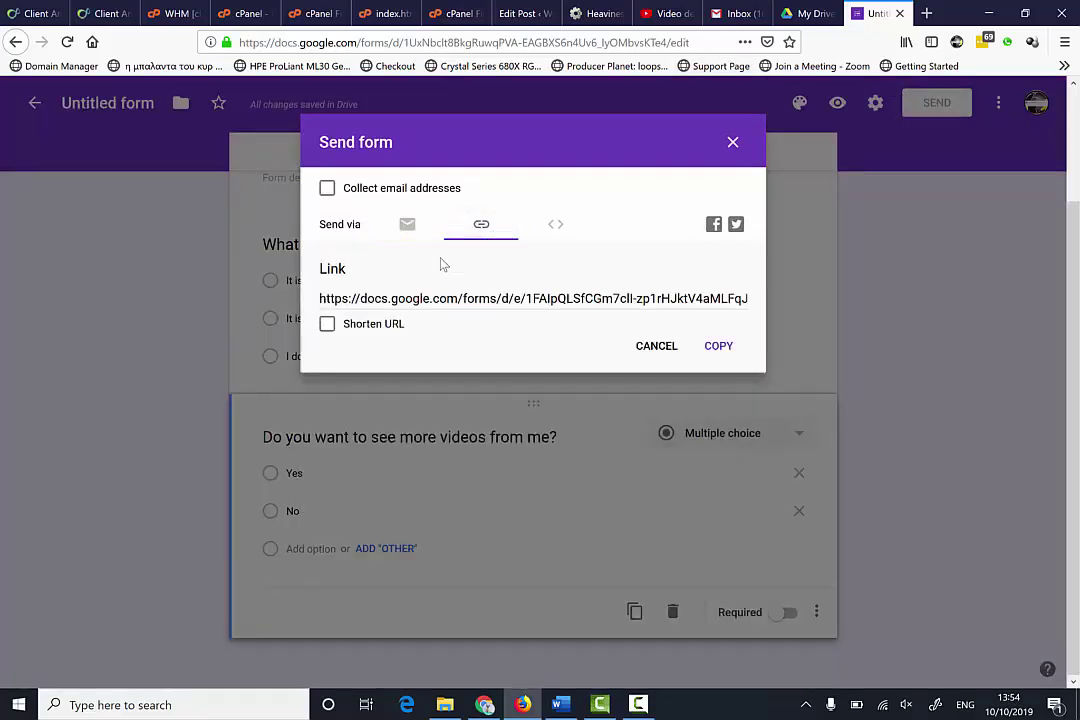
left_click(378, 297)
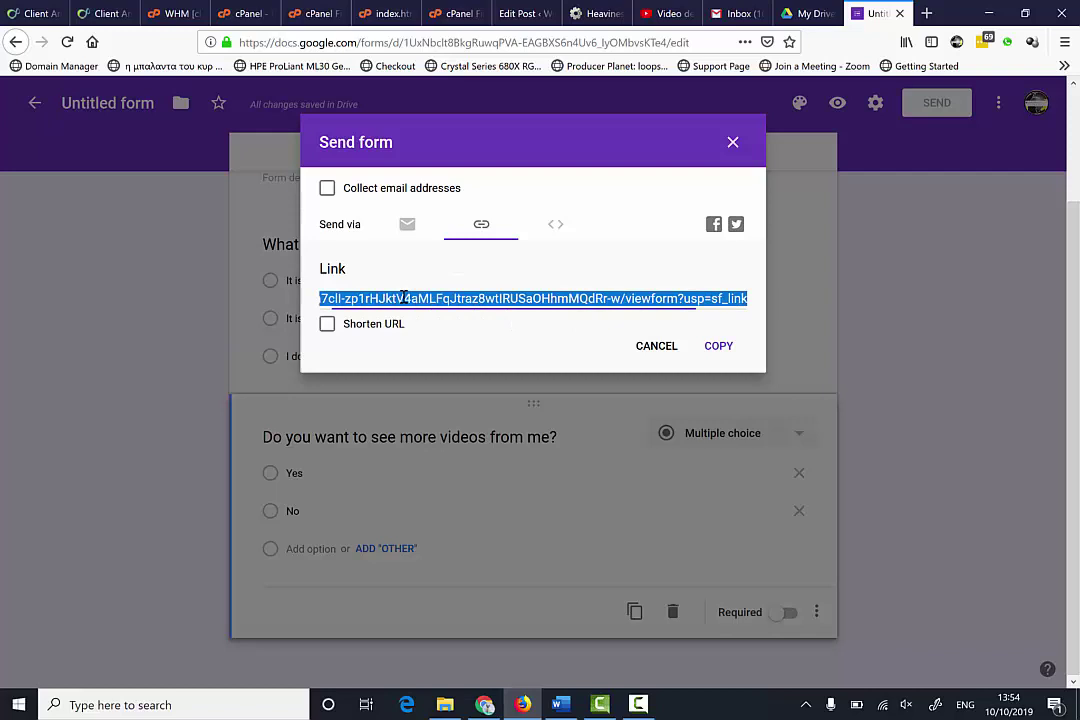
right_click(372, 297)
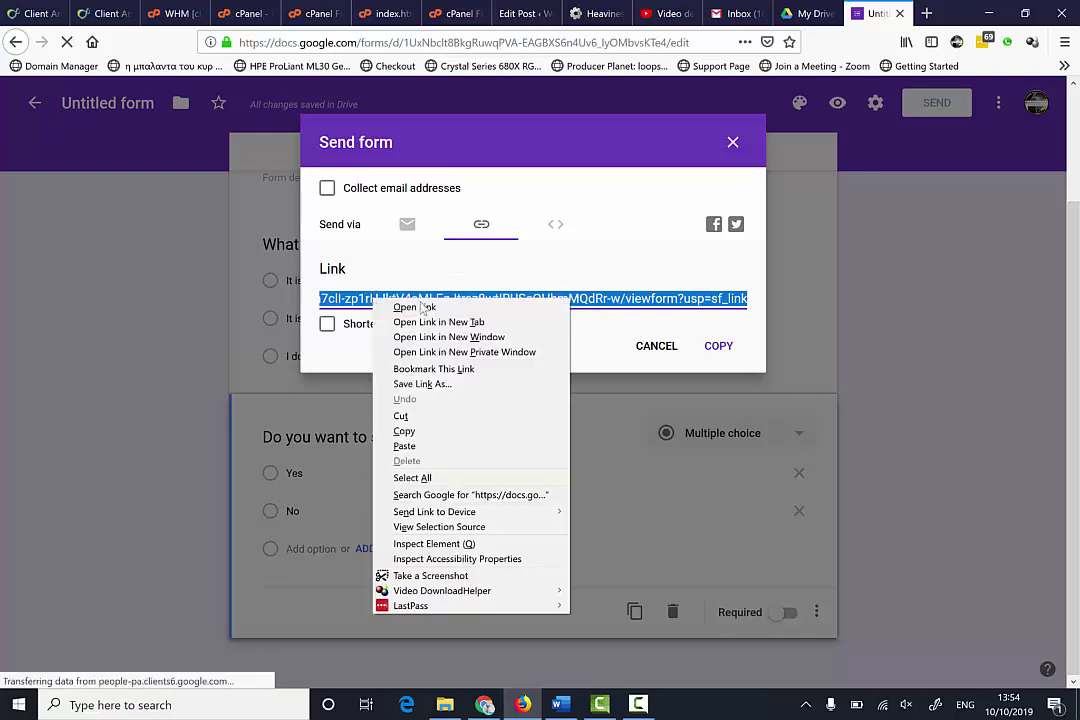
left_click(698, 296)
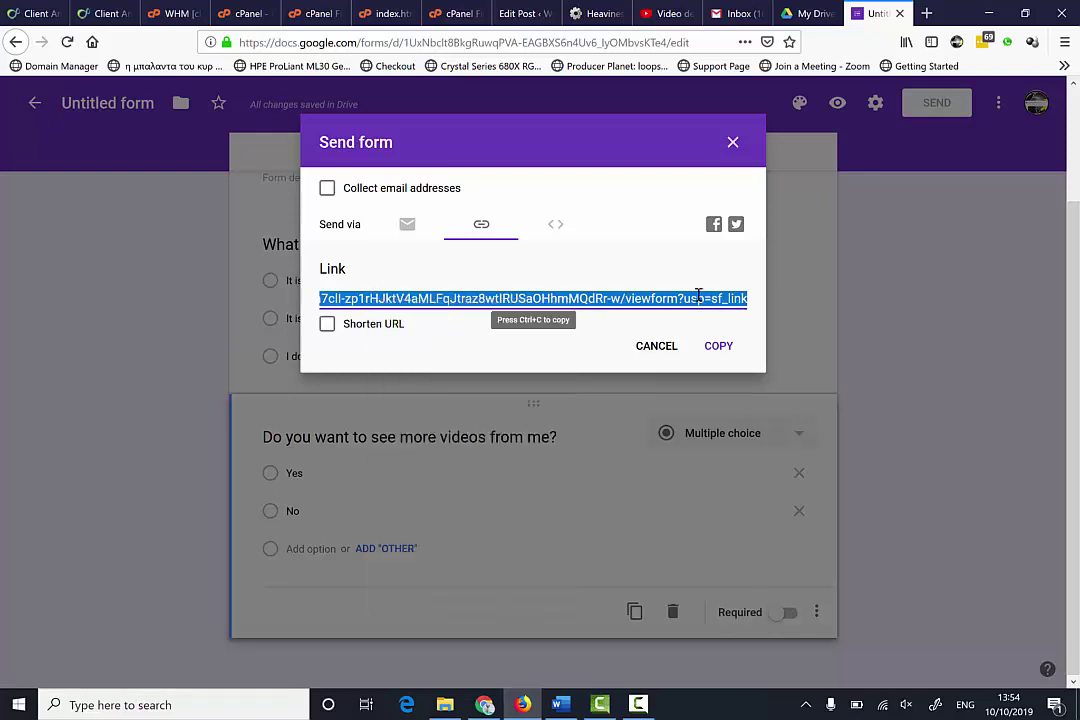
left_click(720, 350)
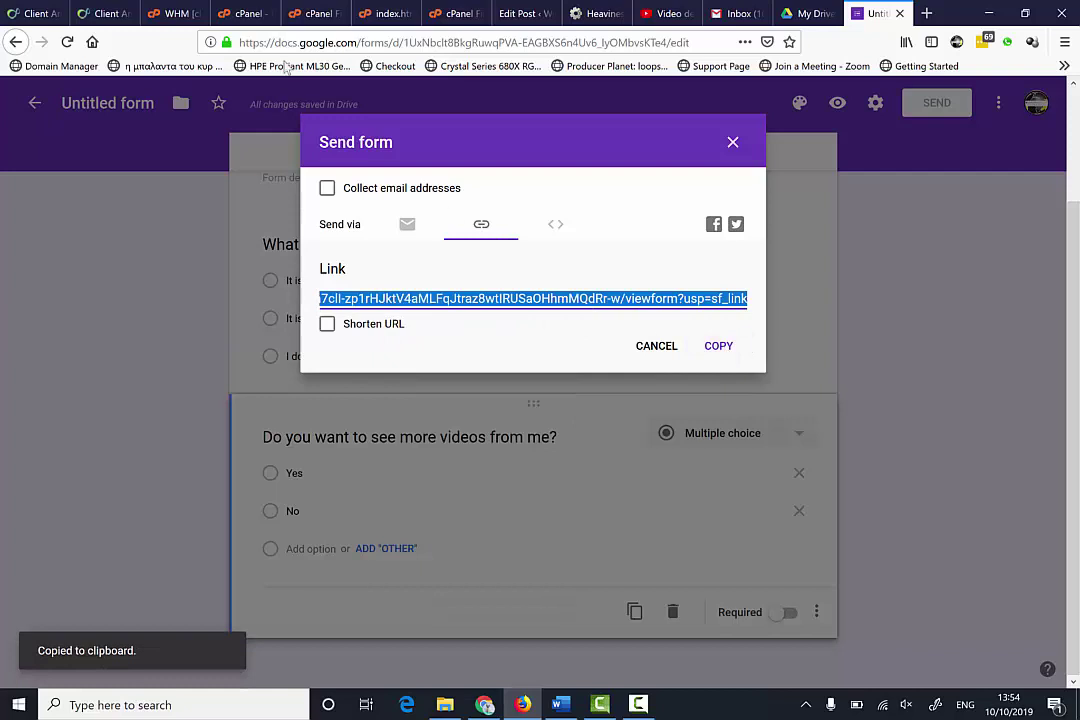
left_click(733, 144)
Paste the form link at the top of the video description with 'Please complete the Survey' text.
left_click(668, 13)
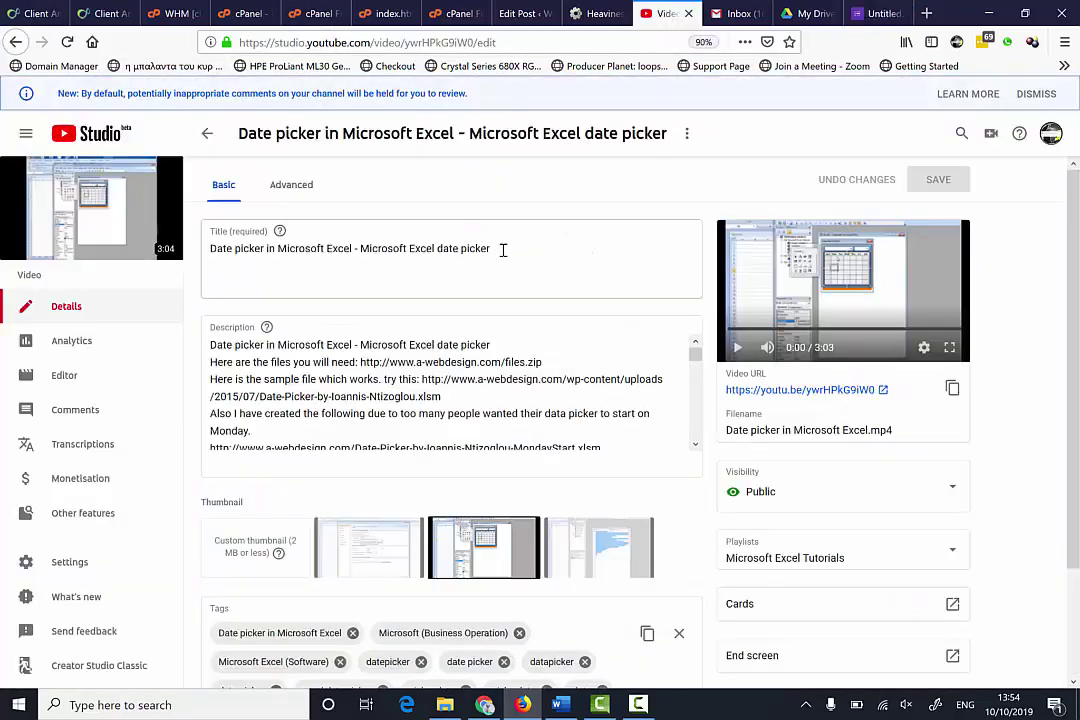
left_click(210, 352)
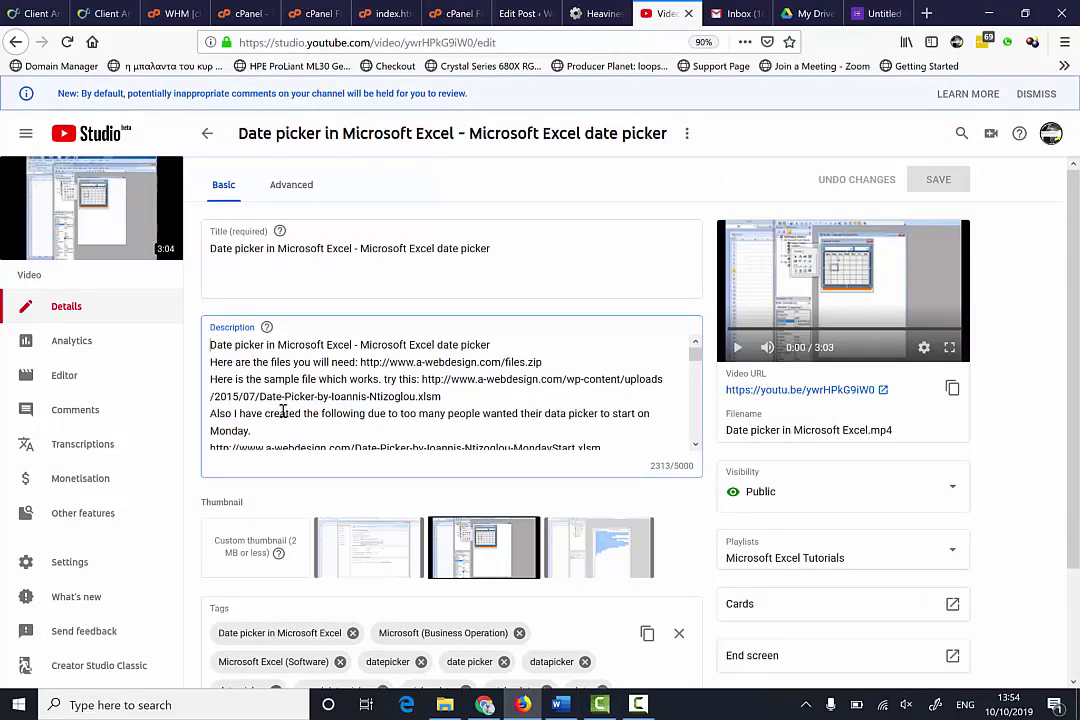
key("Return")
key("Return")
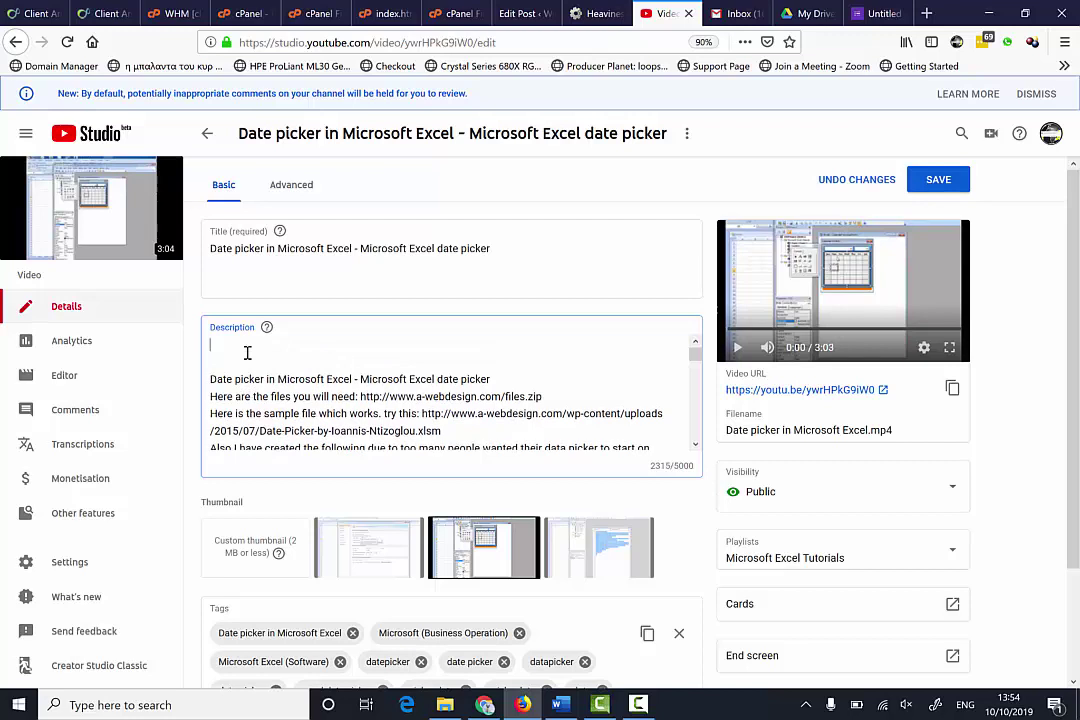
key("ctrl+v")
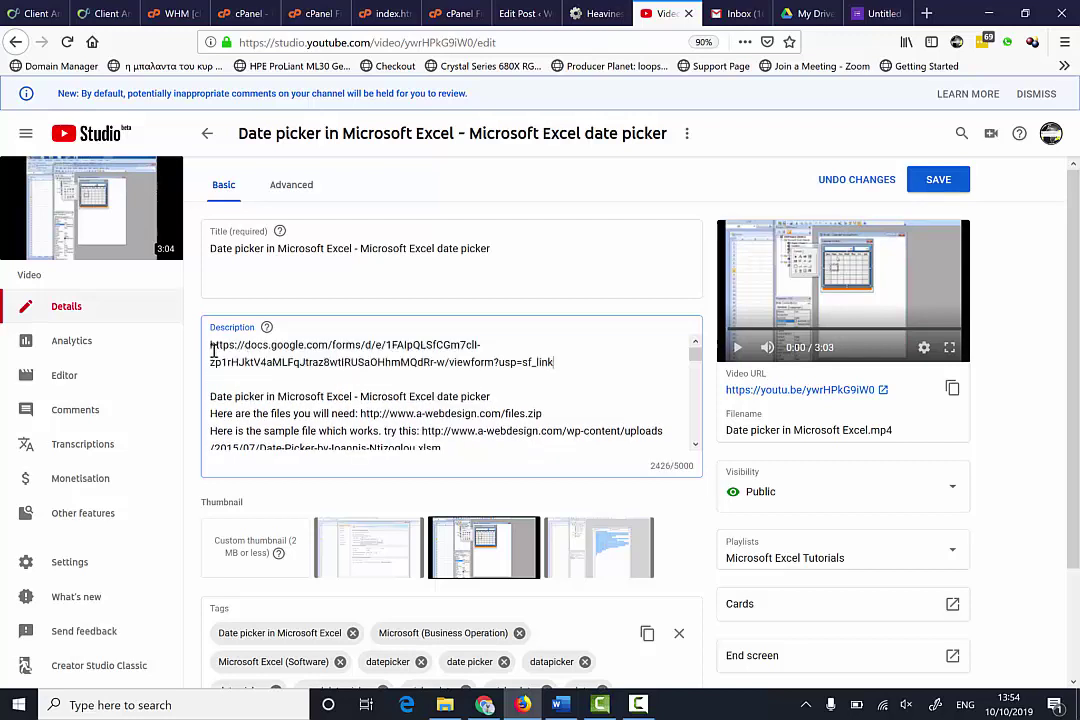
type("Please")
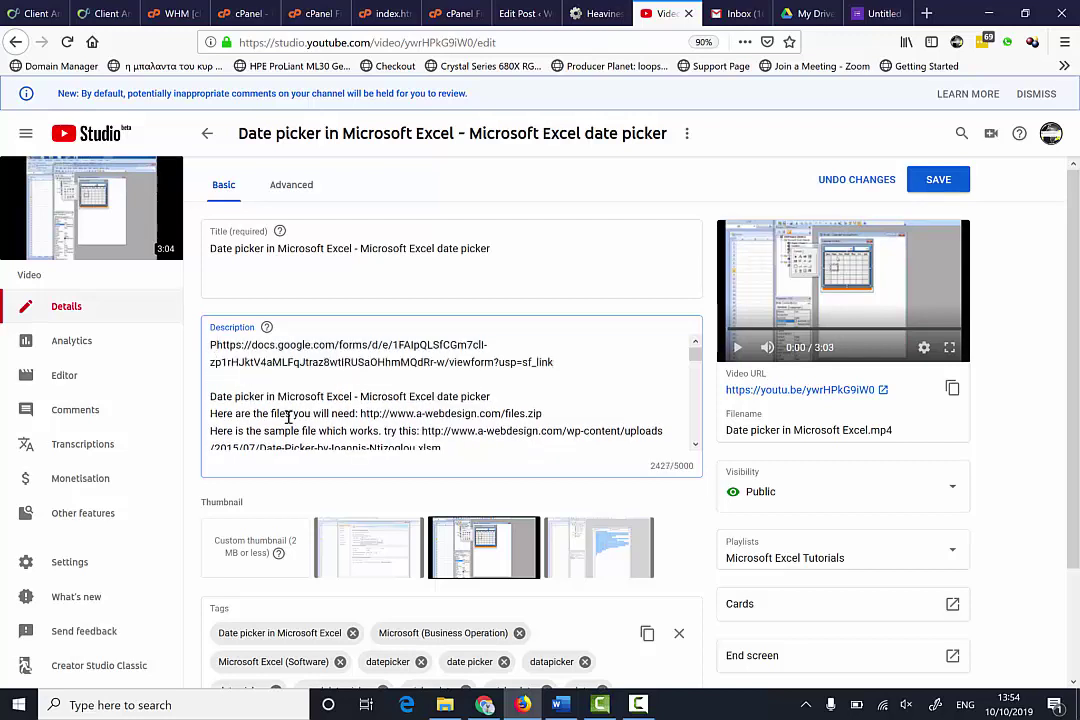
type(" complete t")
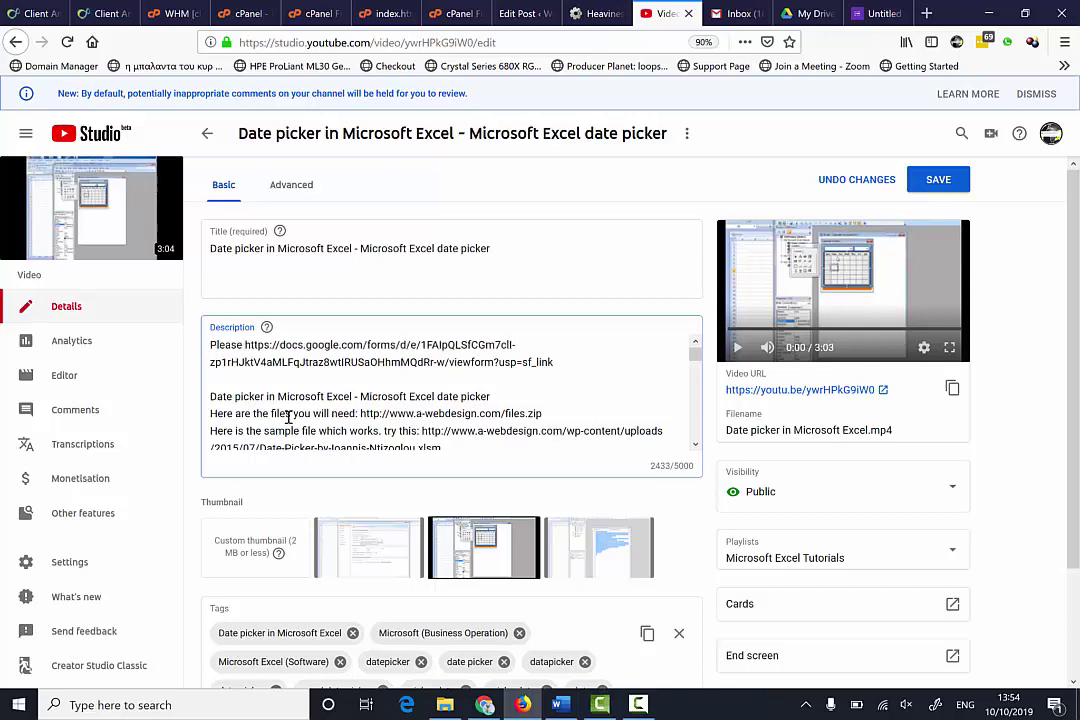
type("he ")
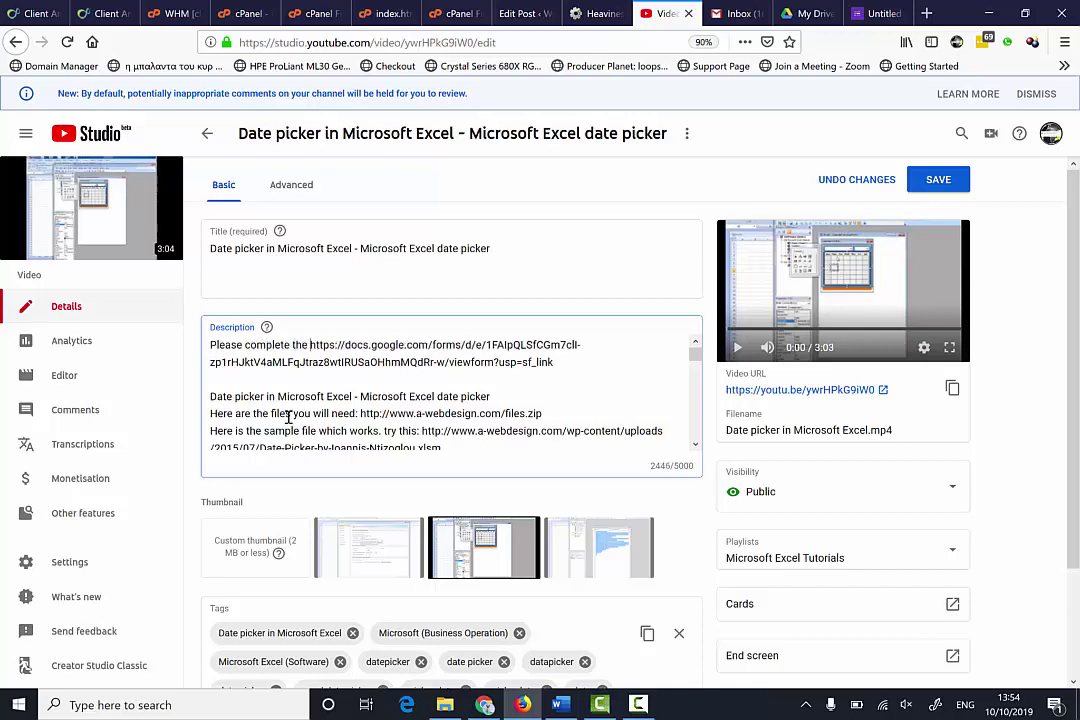
type("Survey")
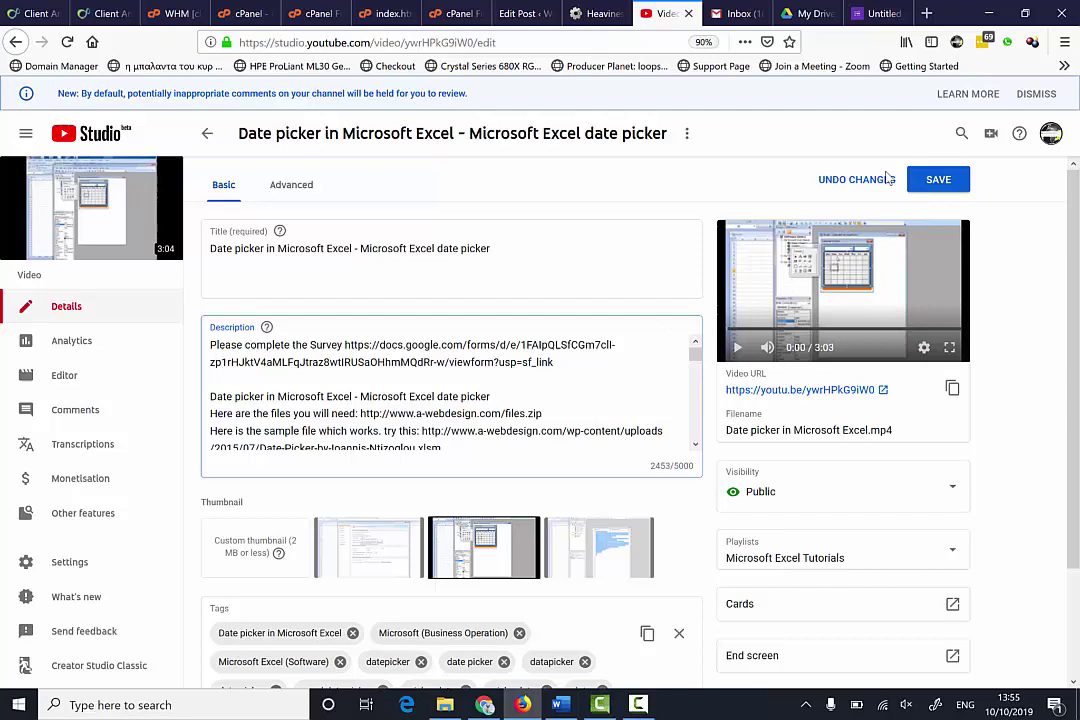
After checking the form, add a colon after 'Survey' and save the description.
left_click(816, 16)
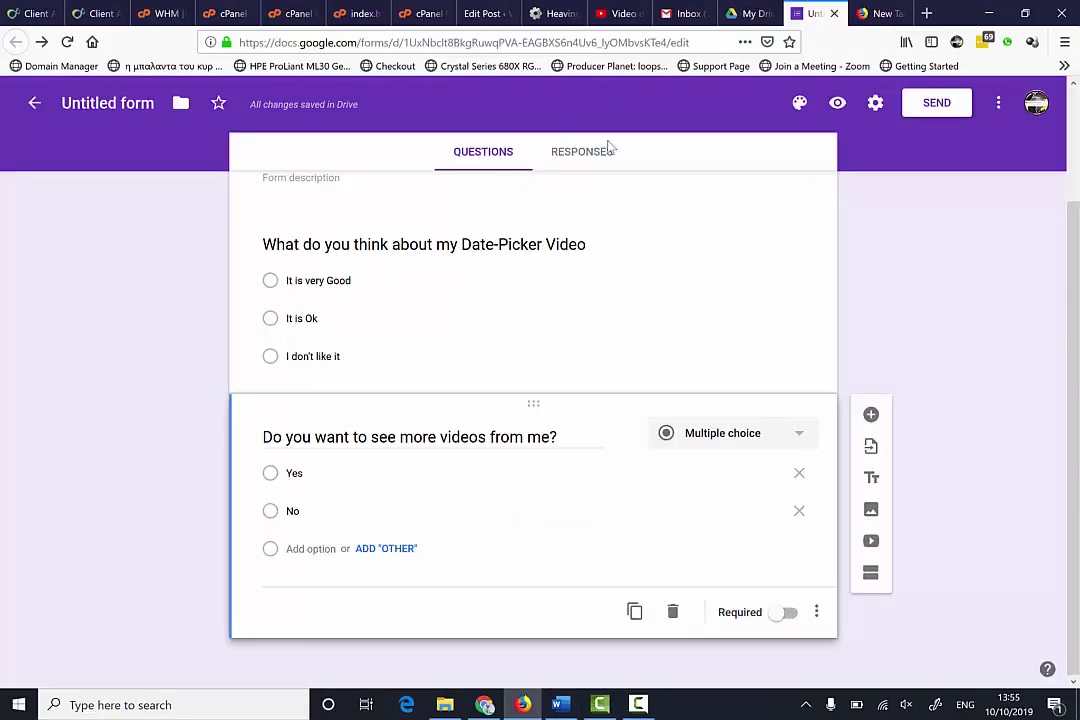
left_click(755, 14)
left_click(814, 16)
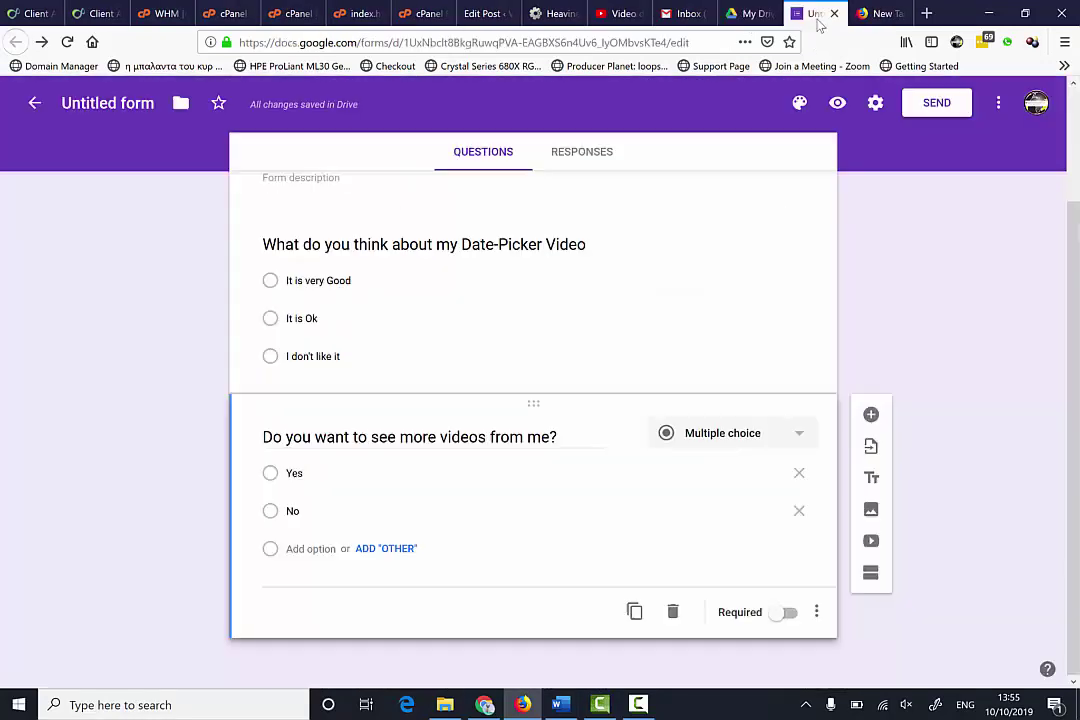
left_click(615, 14)
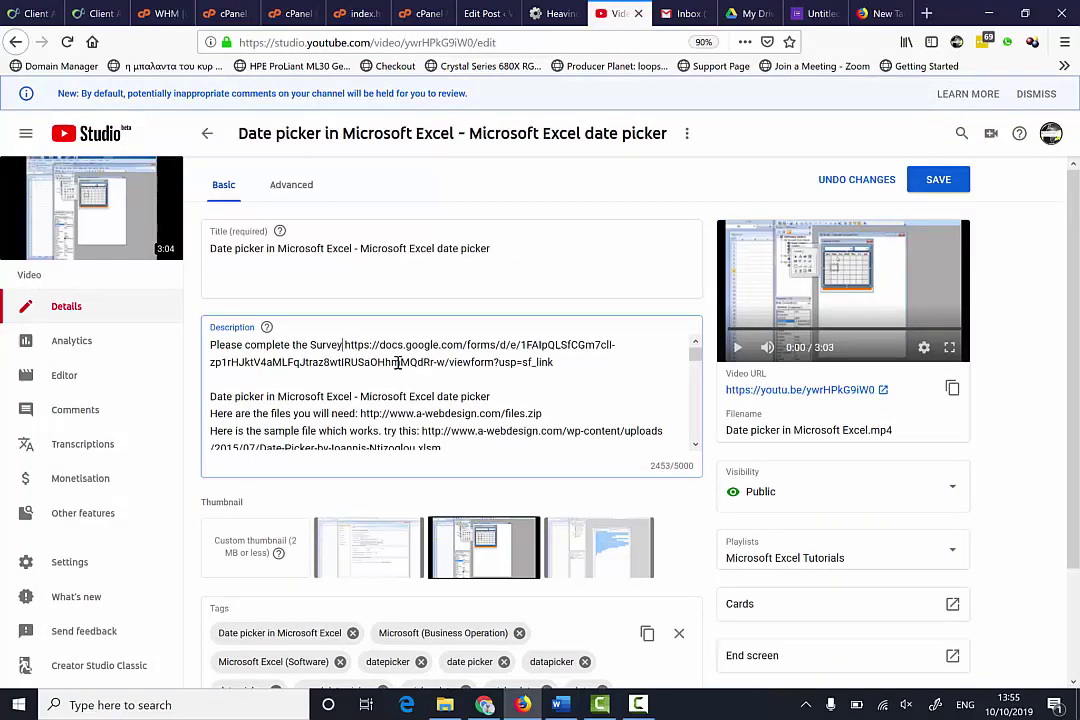
type(":")
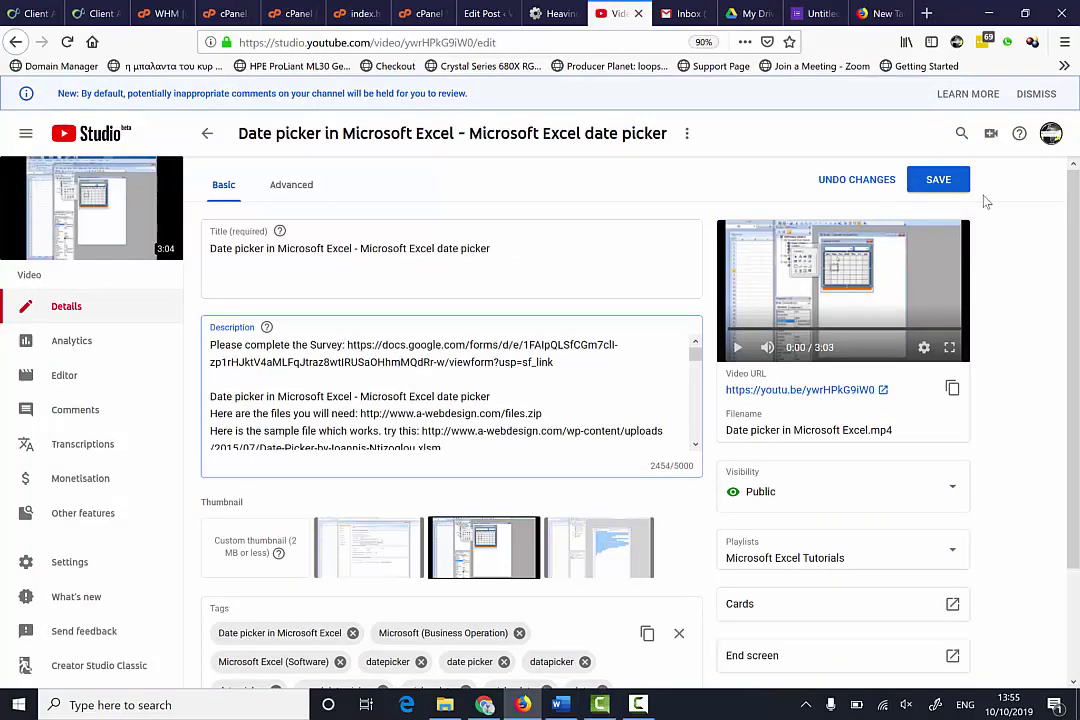
left_click(938, 181)
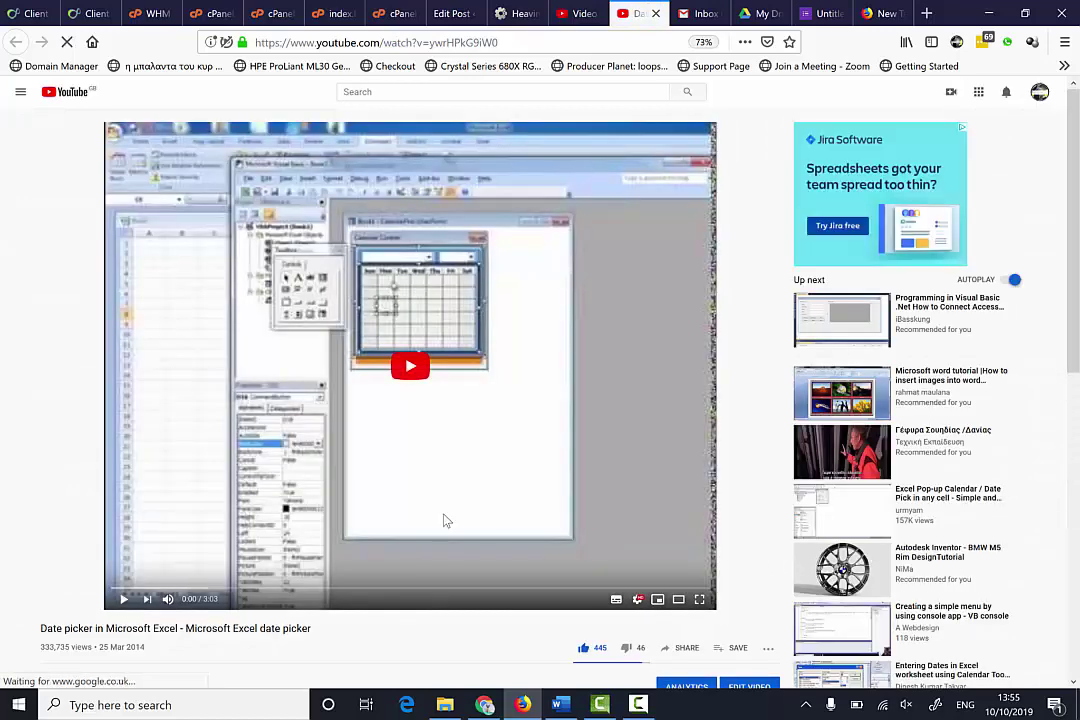
Scroll the video's watch page down to the survey link in the description.
scroll(443, 518, "down", 5)
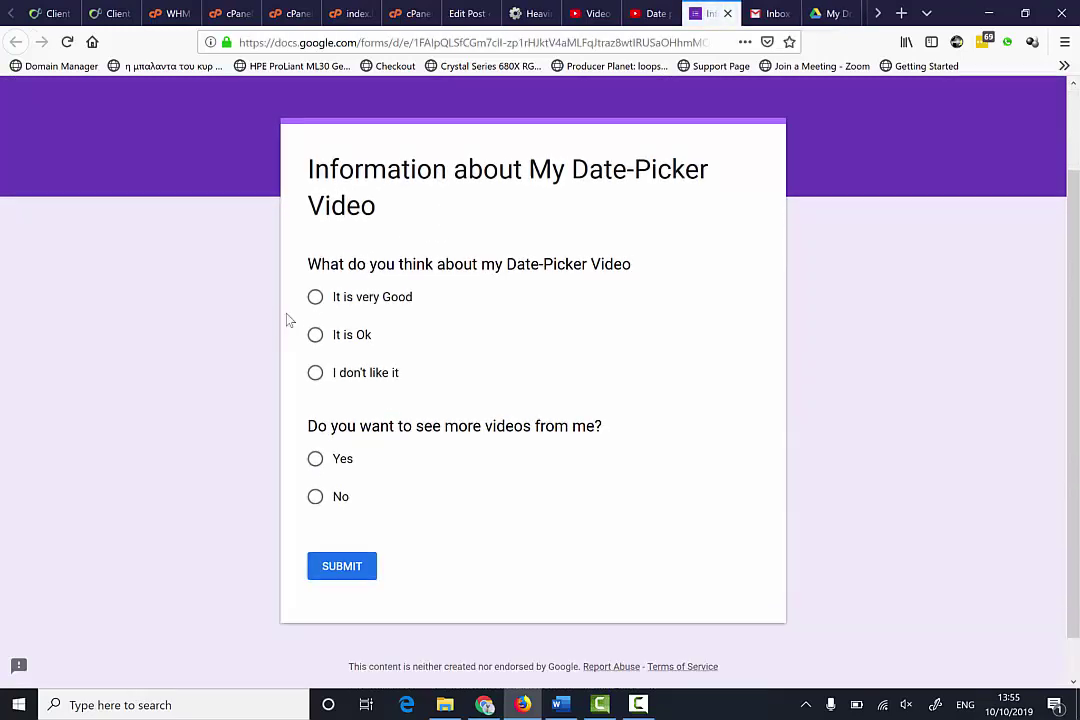
Submit a test response answering 'It is very Good' and 'Yes'.
scroll(288, 318, "up", 1)
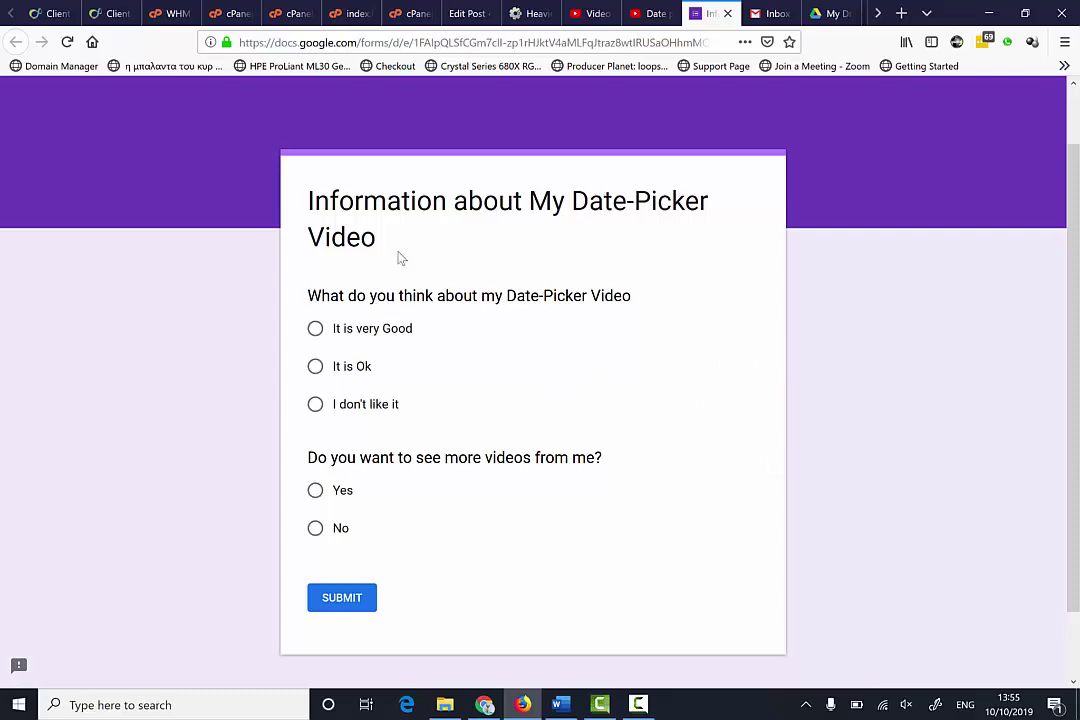
left_click(314, 330)
left_click(315, 491)
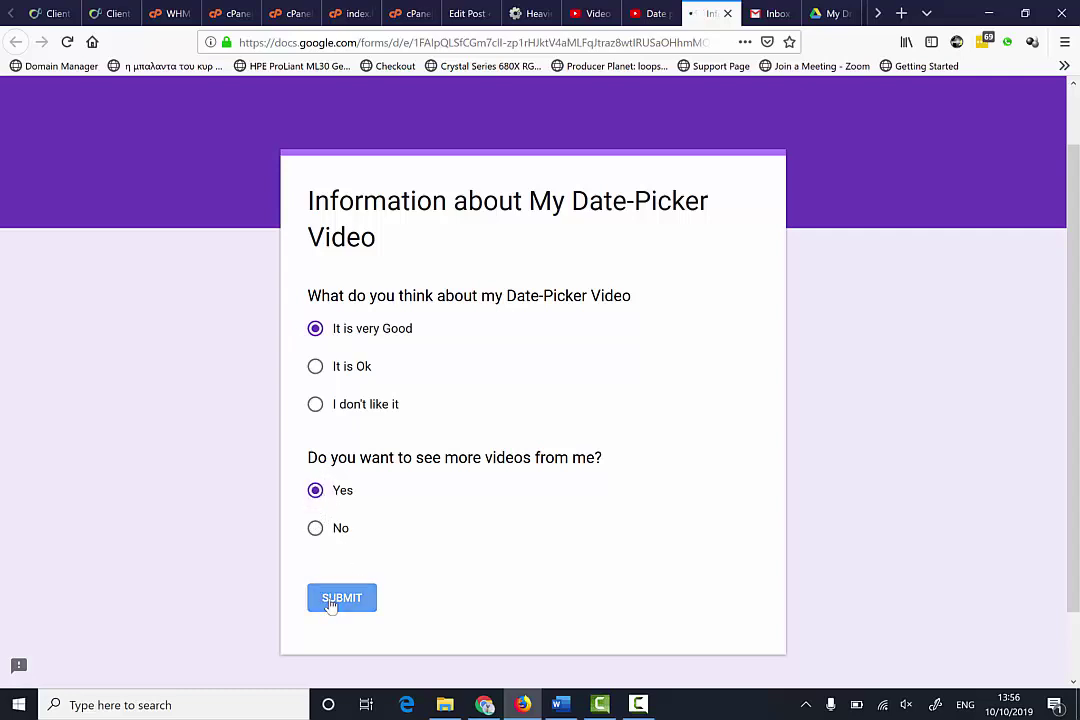
left_click(331, 602)
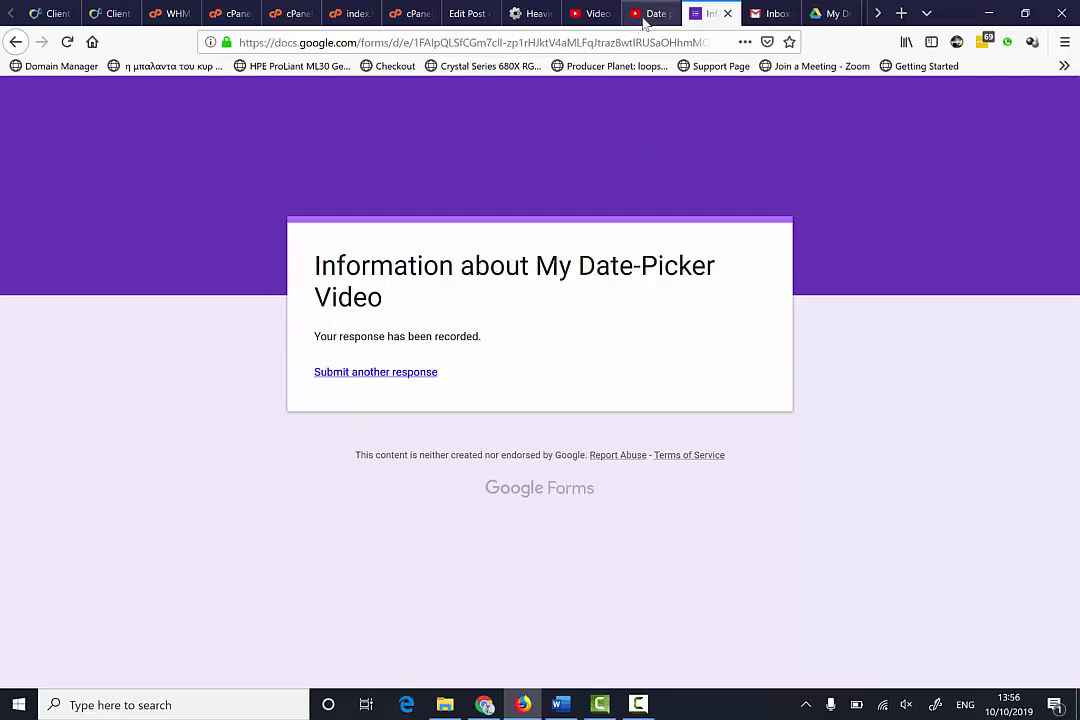
Reload My Drive and reopen the Untitled form from Quick access.
left_click(823, 14)
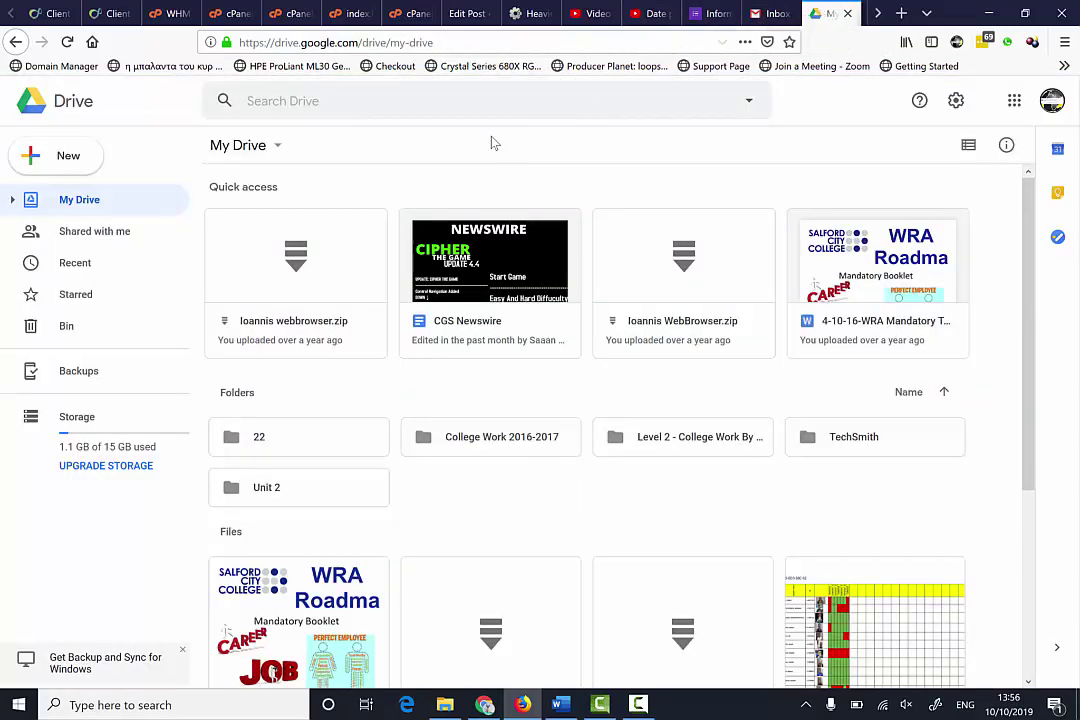
left_click(711, 17)
left_click(826, 14)
left_click(67, 41)
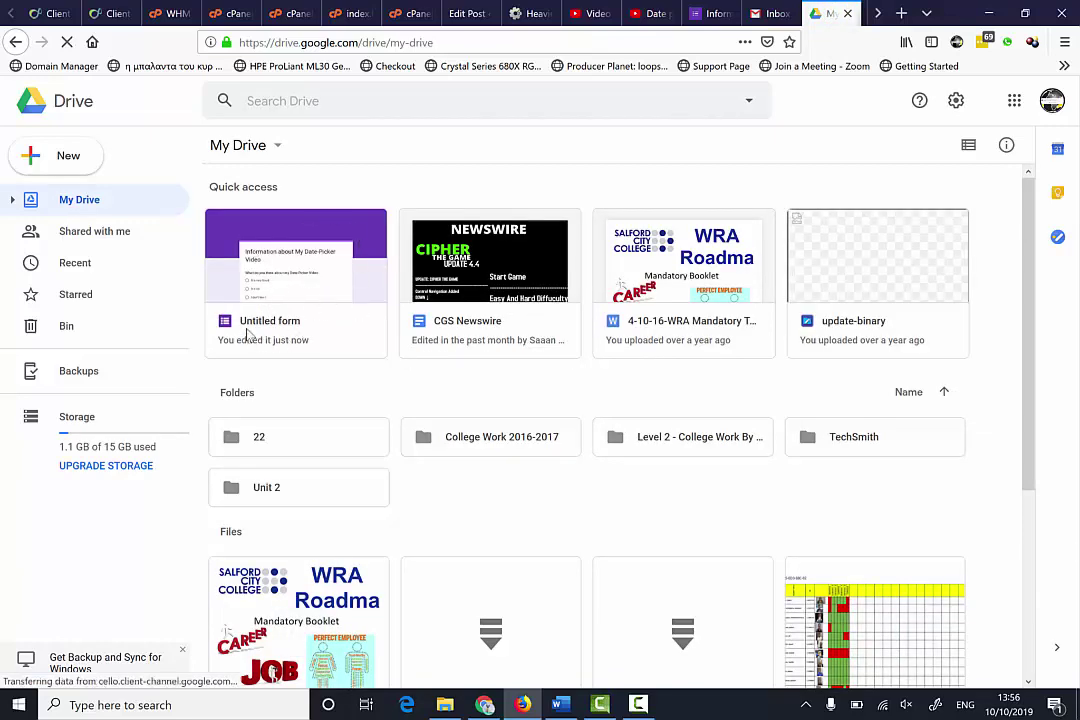
left_click(274, 284)
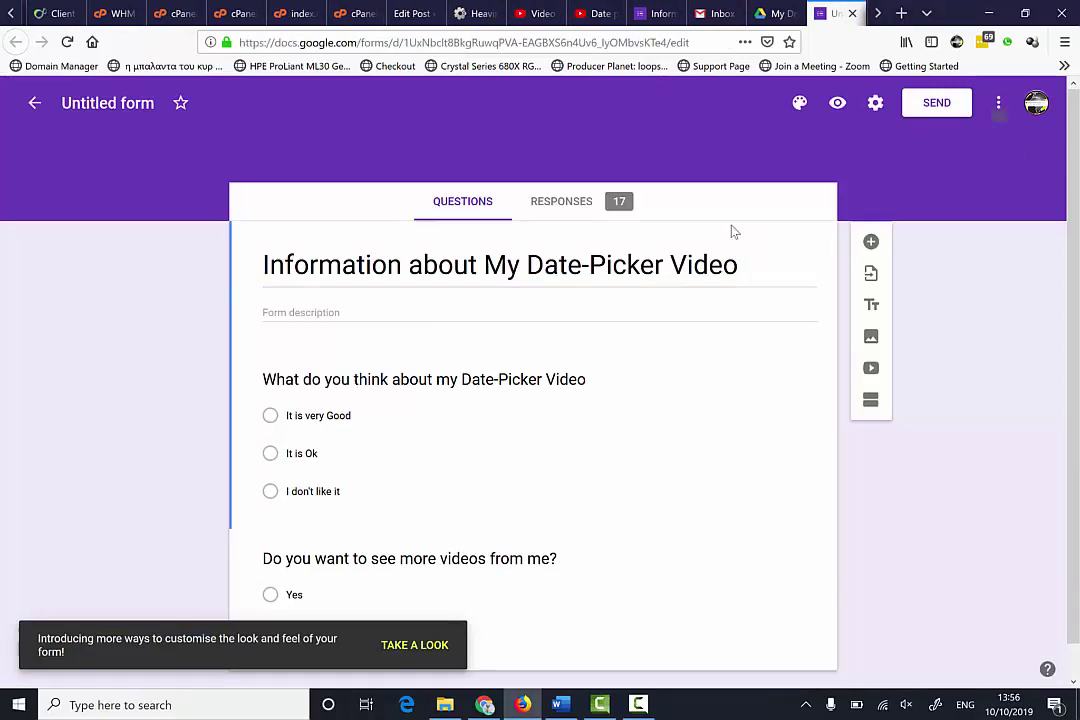
Review the Summary pie charts: 20 responses, 60% 'It is very Good', 70% 'Yes'.
left_click(540, 208)
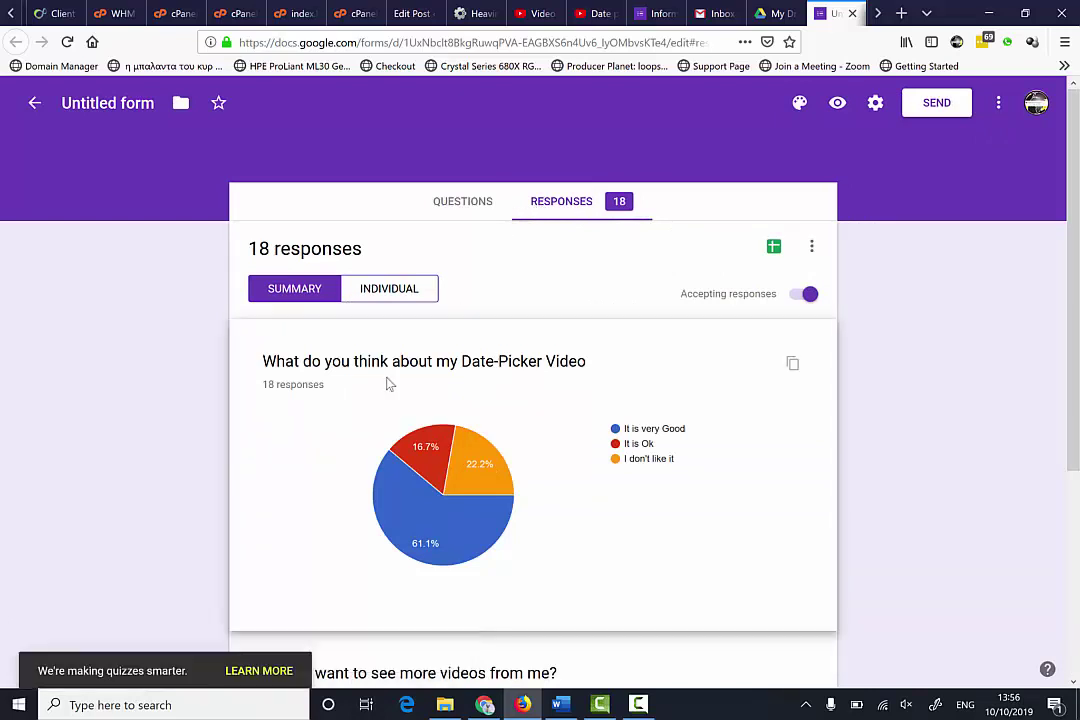
scroll(386, 381, "down", 2)
scroll(388, 383, "up", 2)
scroll(404, 414, "down", 2)
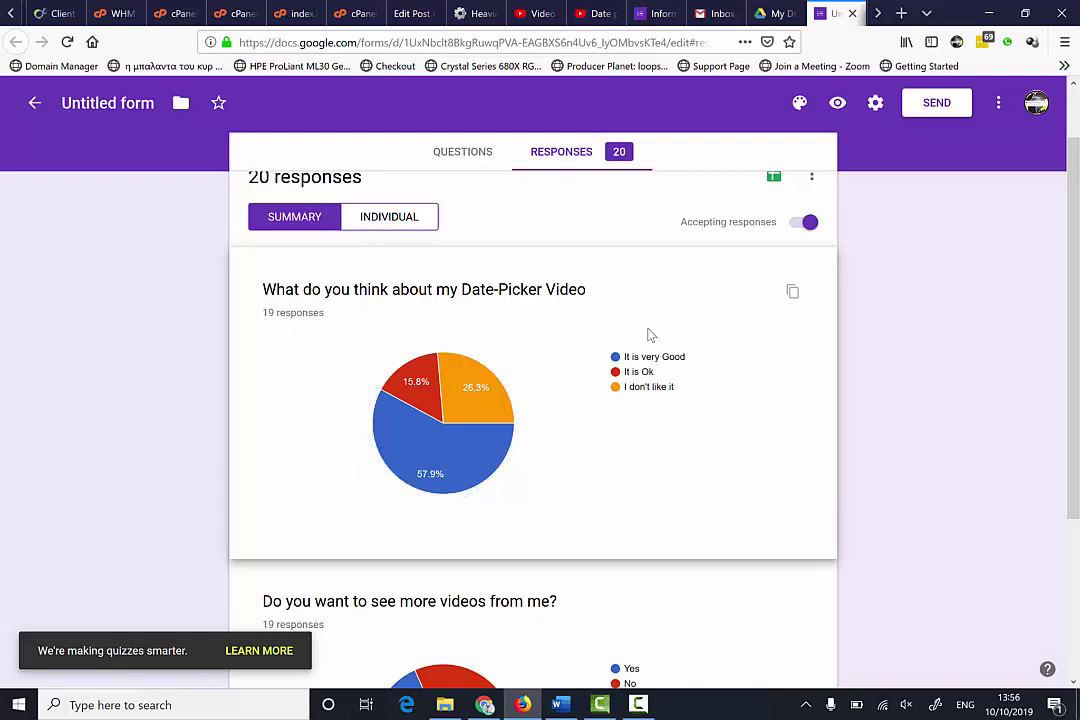
scroll(646, 335, "up", 2)
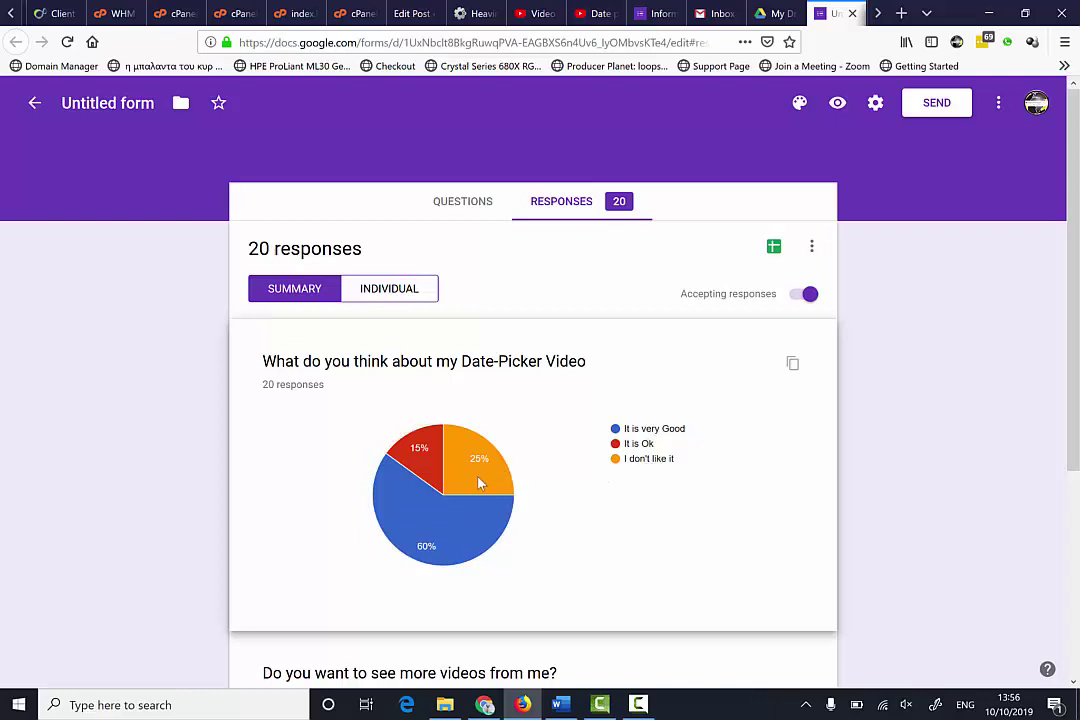
mouse_move(430, 470)
scroll(589, 516, "down", 2)
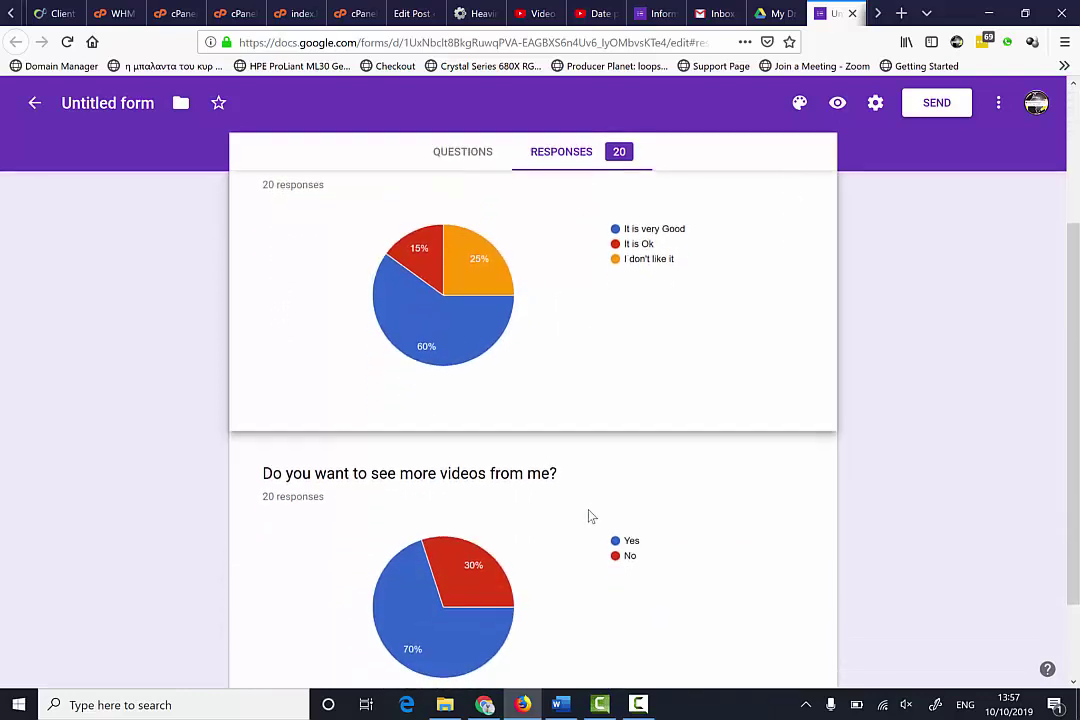
scroll(589, 516, "down", 1)
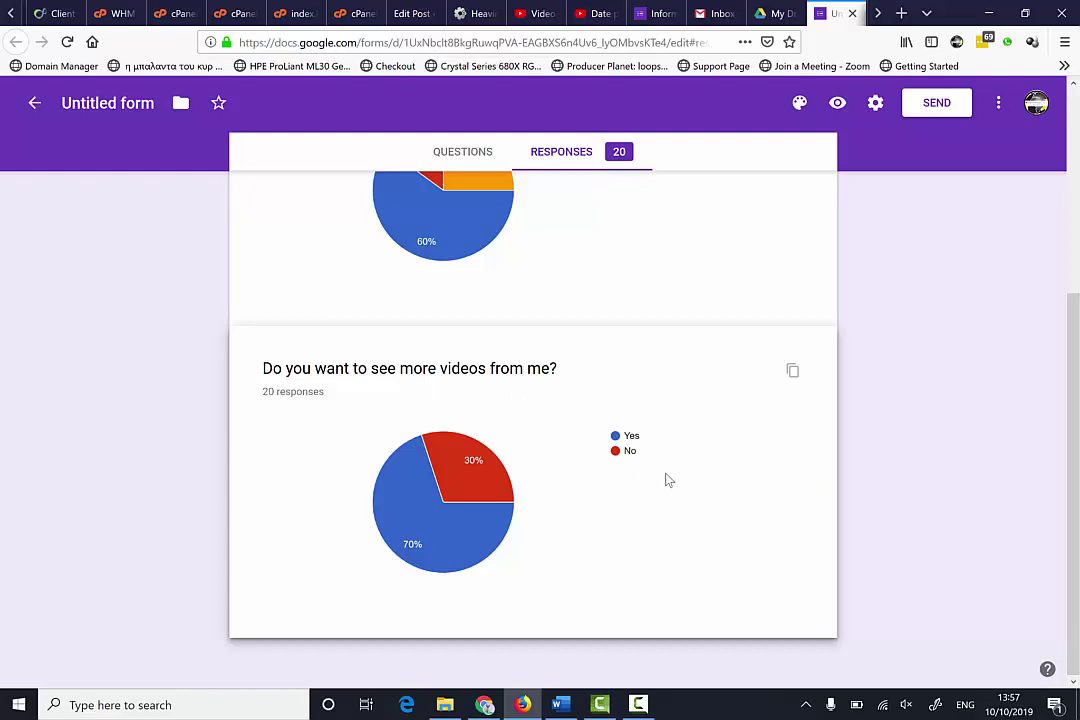
mouse_move(467, 490)
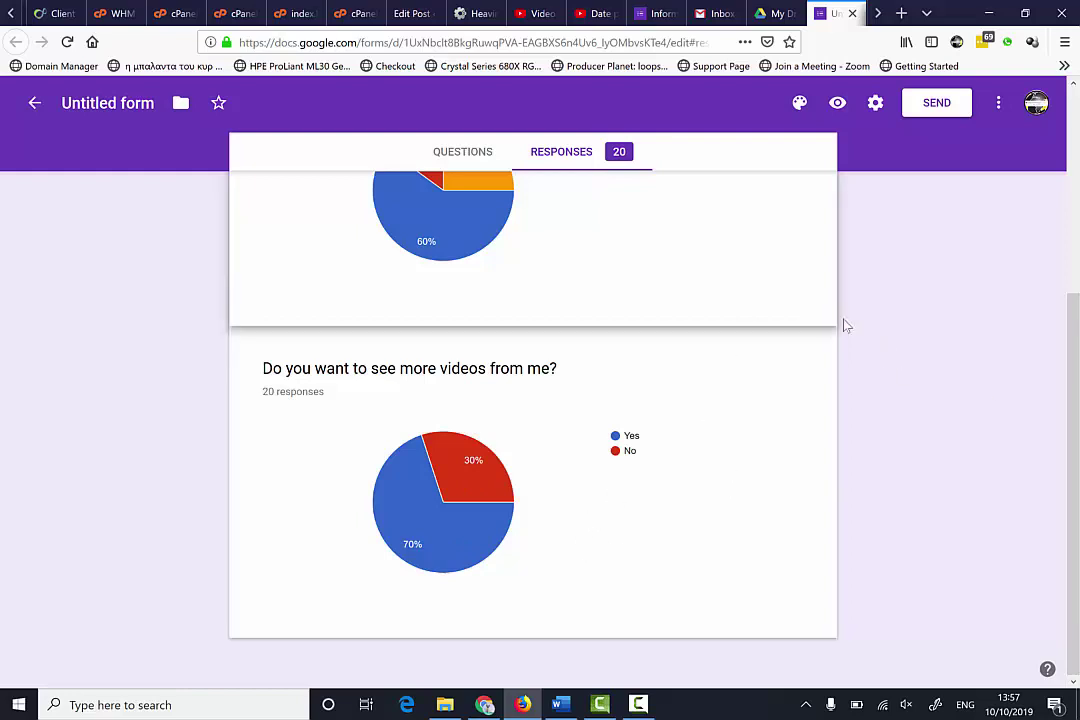
scroll(828, 318, "up", 5)
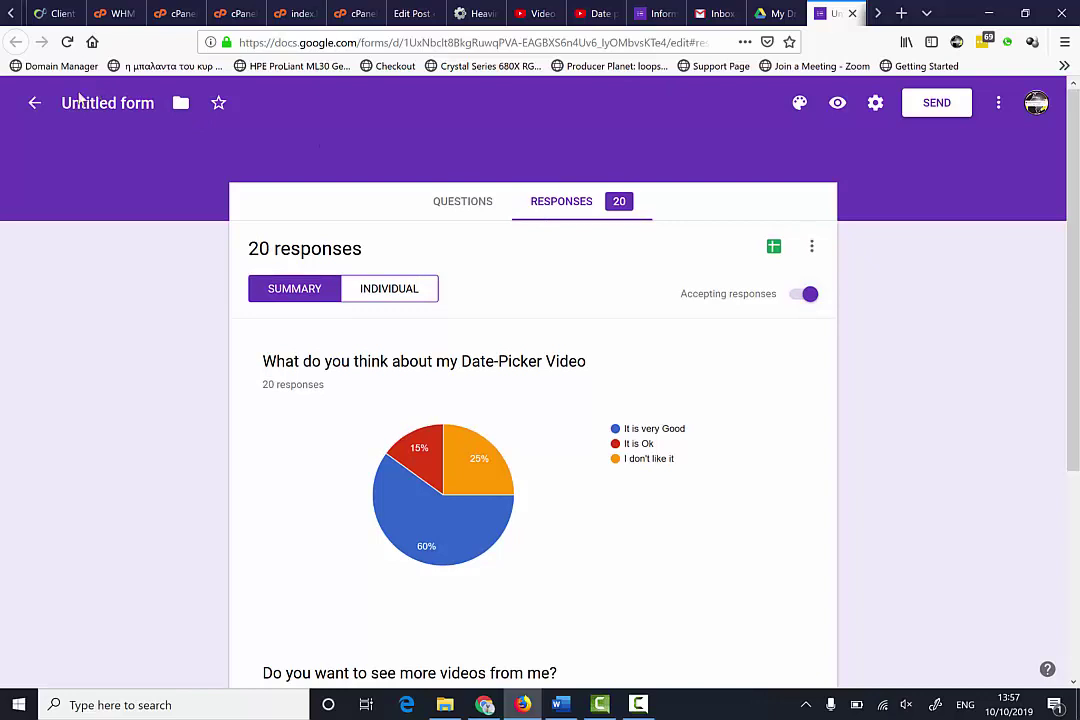
Rename the form file to 'My Date-Picker Video' by removing 'Information about '.
left_click(100, 102)
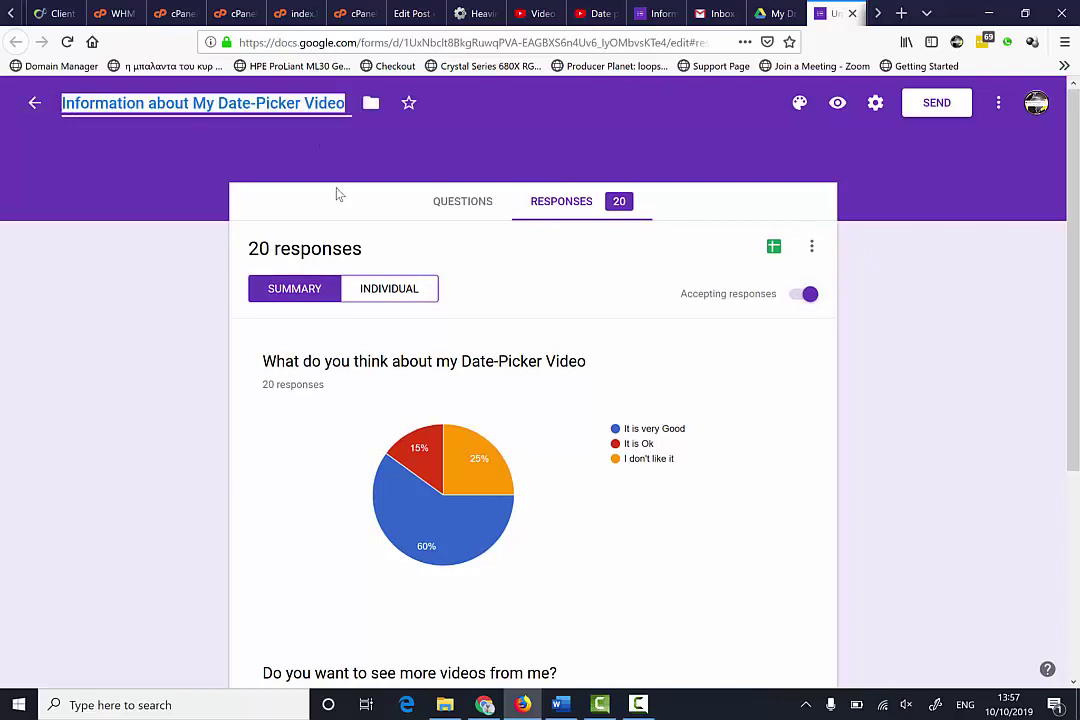
left_click(192, 104)
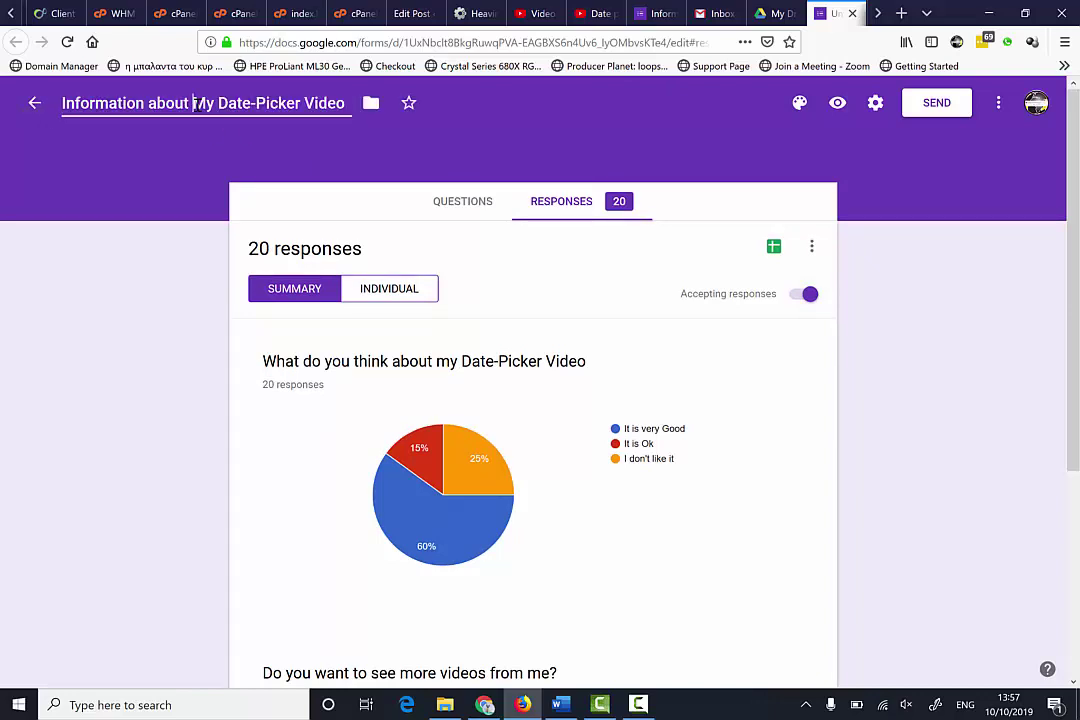
key("BackSpace")
key("BackSpace")
key("BackSpace")
key("BackSpace")
key("BackSpace")
key("BackSpace")
key("BackSpace")
key("BackSpace")
key("BackSpace")
key("BackSpace")
key("BackSpace")
key("BackSpace")
key("BackSpace")
key("BackSpace")
key("BackSpace")
key("BackSpace")
key("BackSpace")
key("BackSpace")
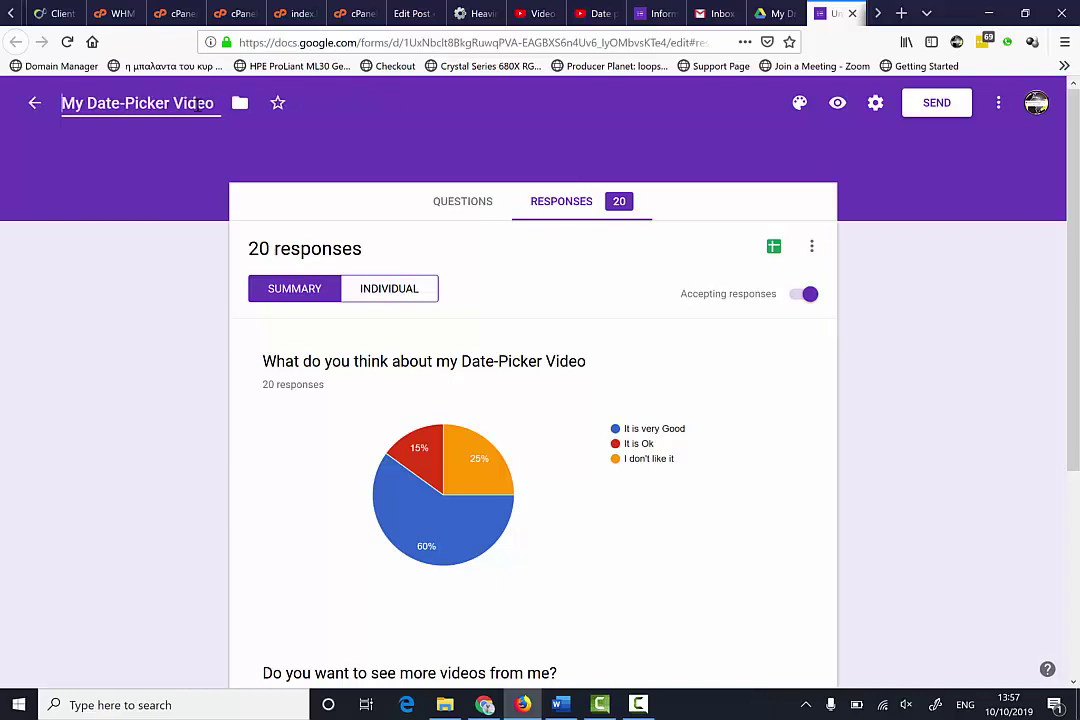
left_click(91, 290)
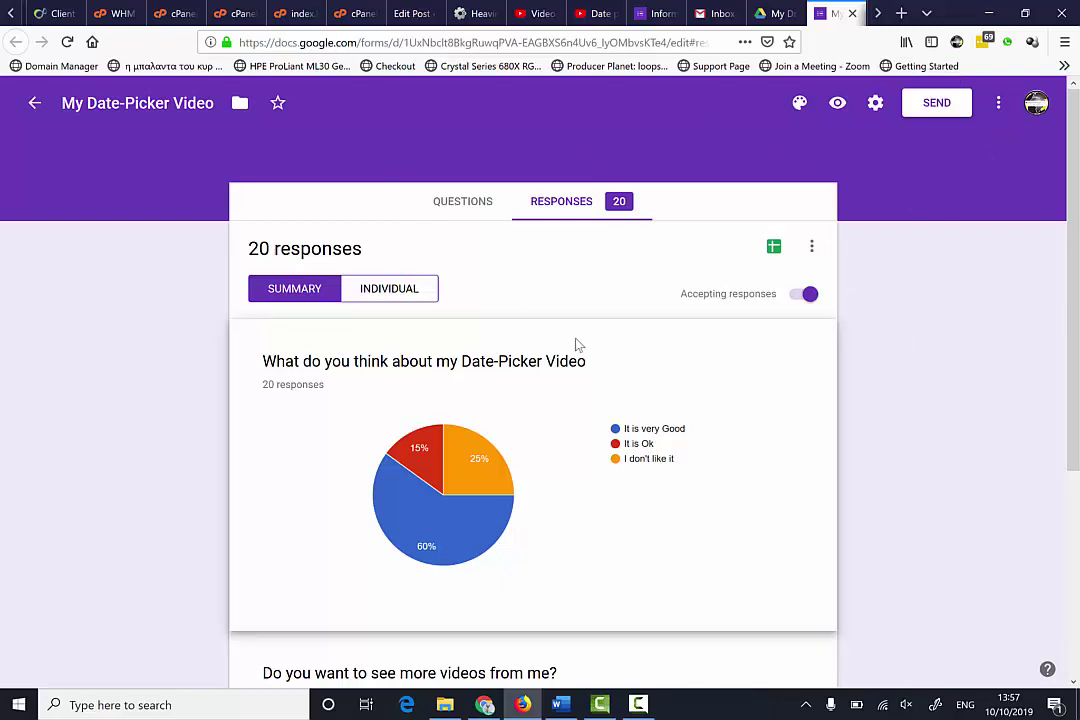
scroll(777, 500, "down", 3)
scroll(777, 500, "up", 2)
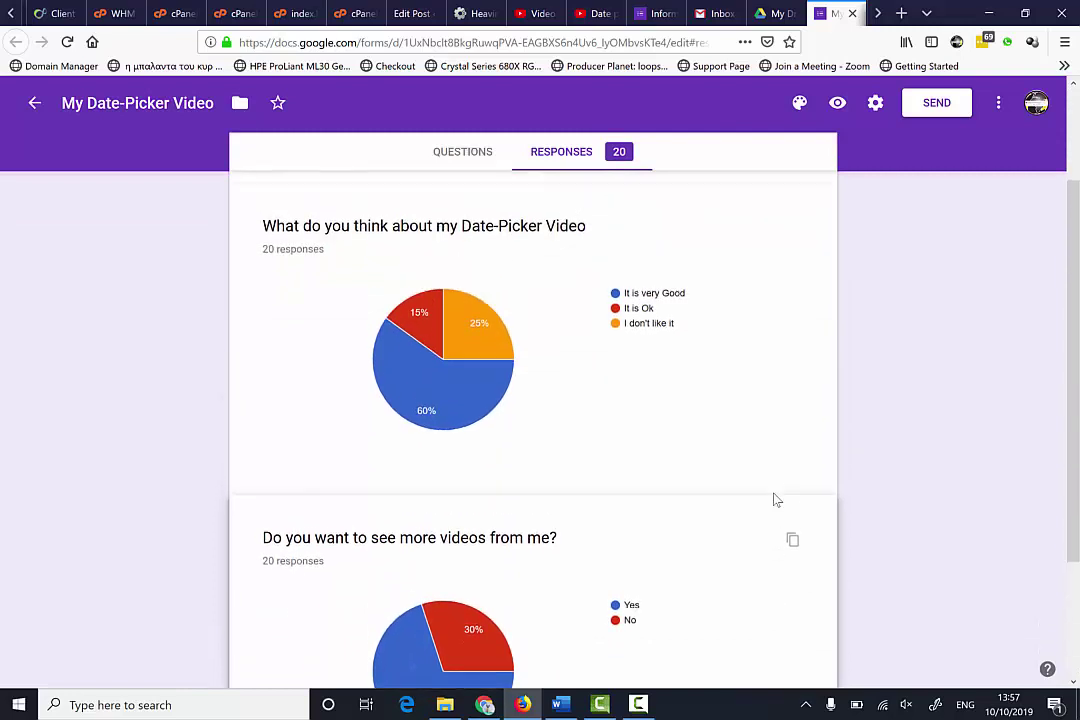
Insert a blank multiple-choice question below the second question and show the question-type list.
left_click(456, 156)
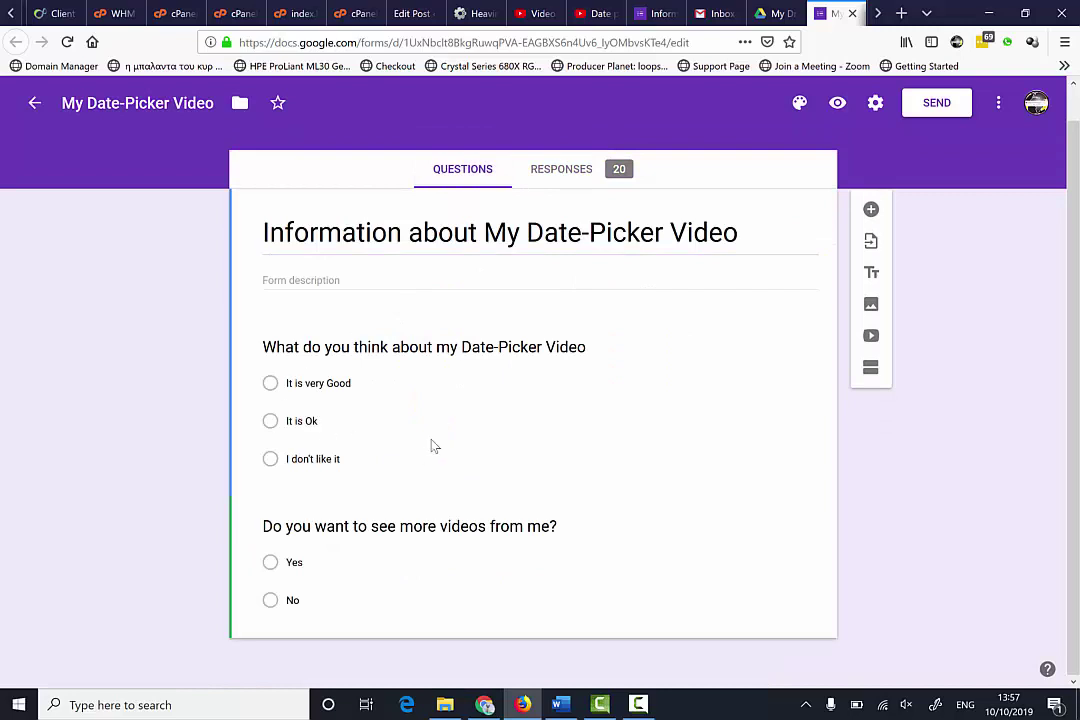
left_click(487, 597)
scroll(750, 494, "down", 1)
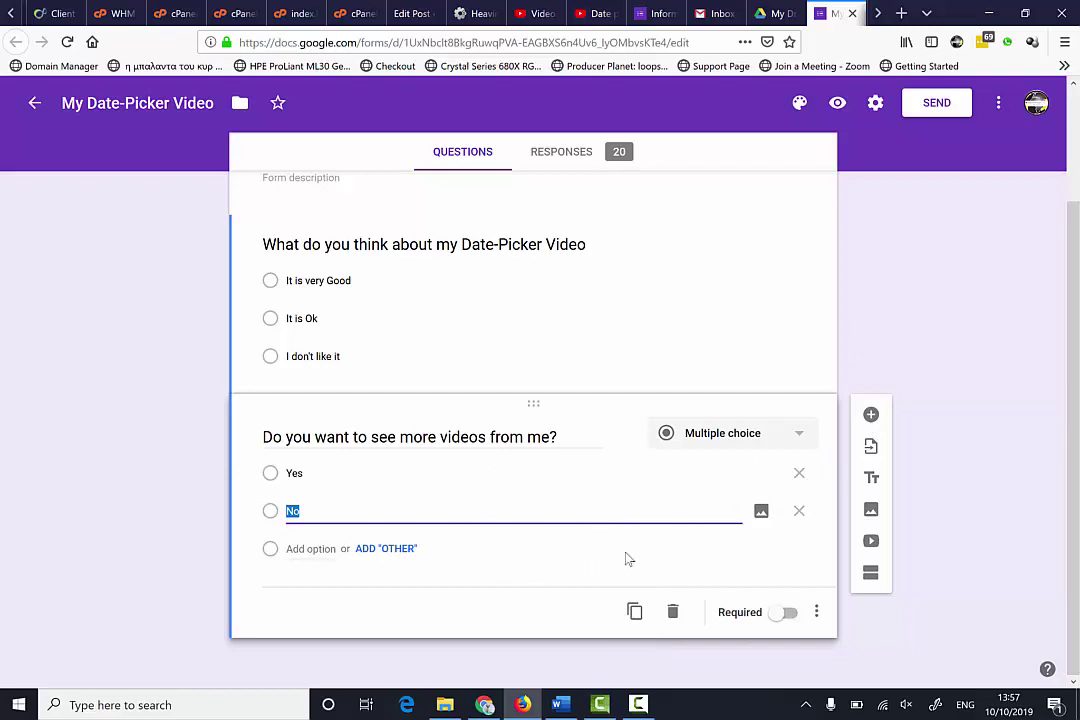
left_click(871, 416)
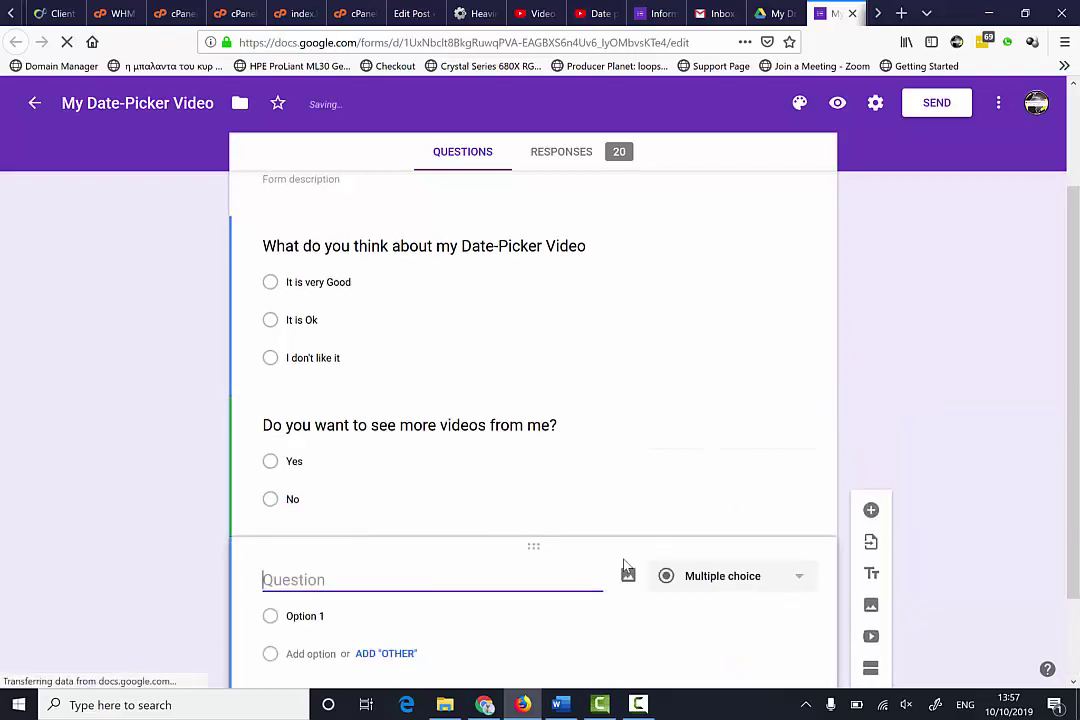
left_click(718, 476)
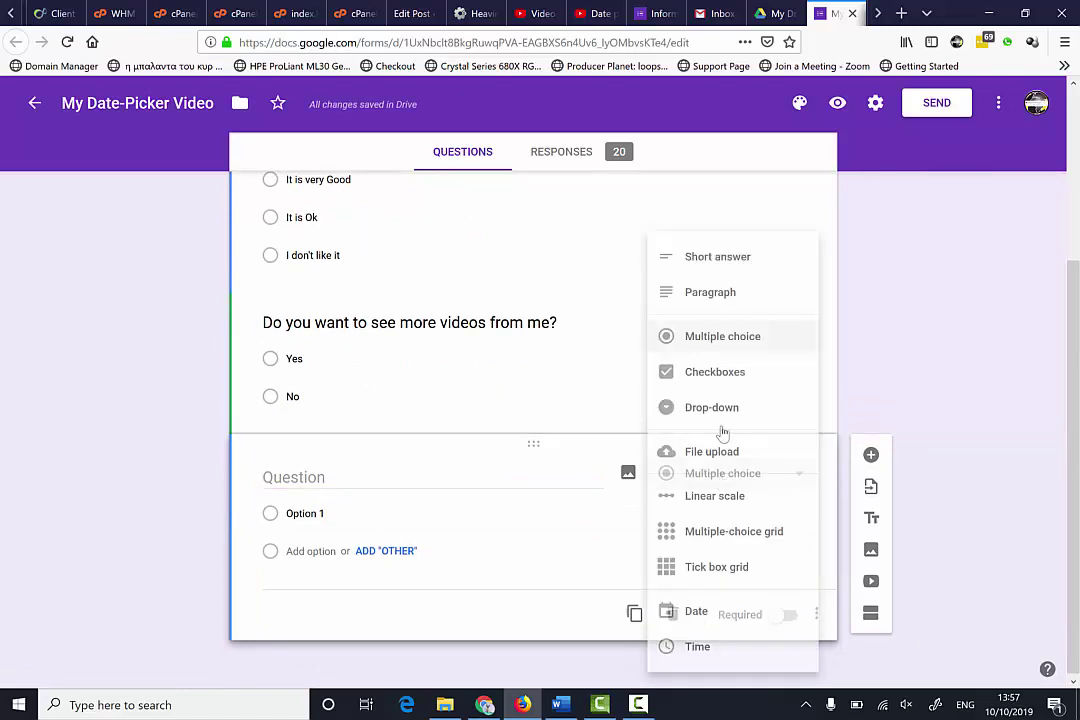